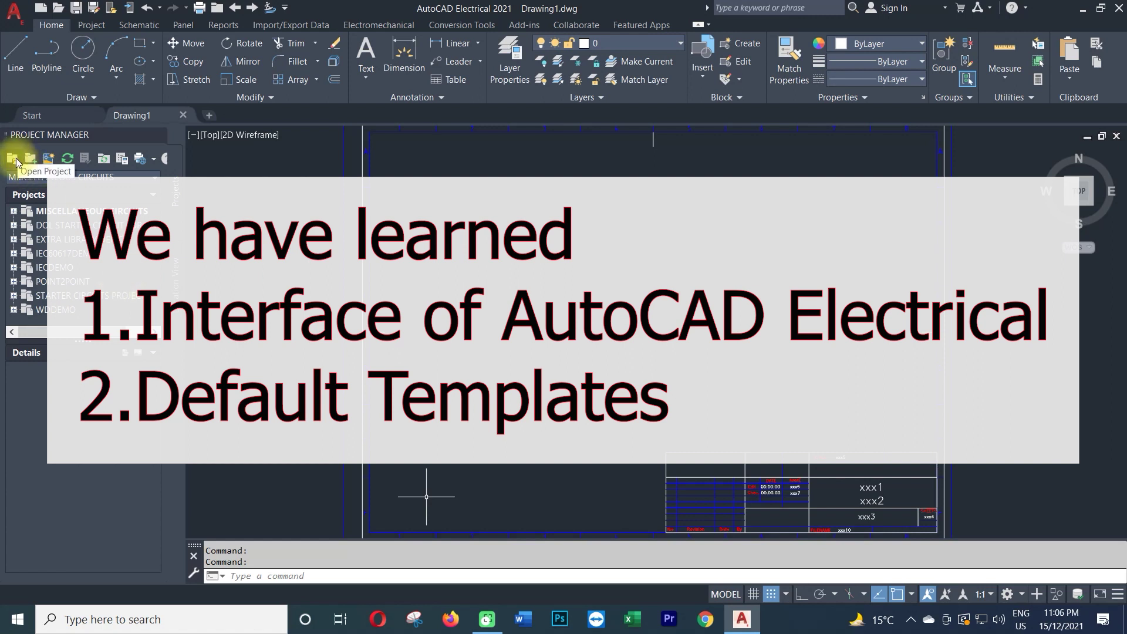
# Start a new project and enter 'Water Filteration System' as its name.
pyautogui.click(35, 160)
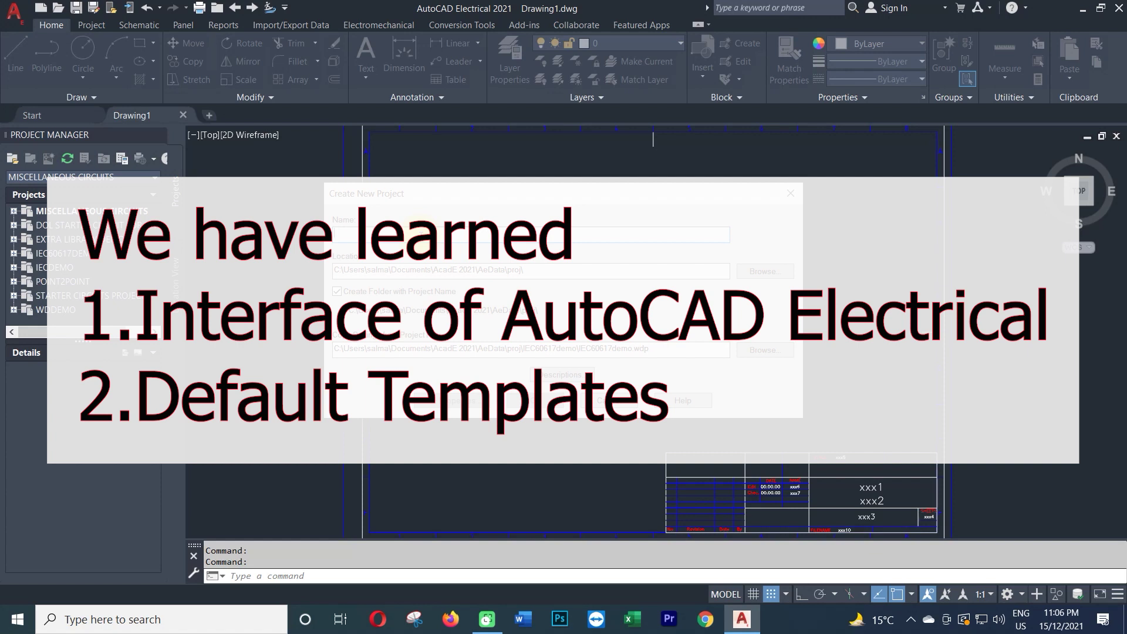
pyautogui.write('Water')
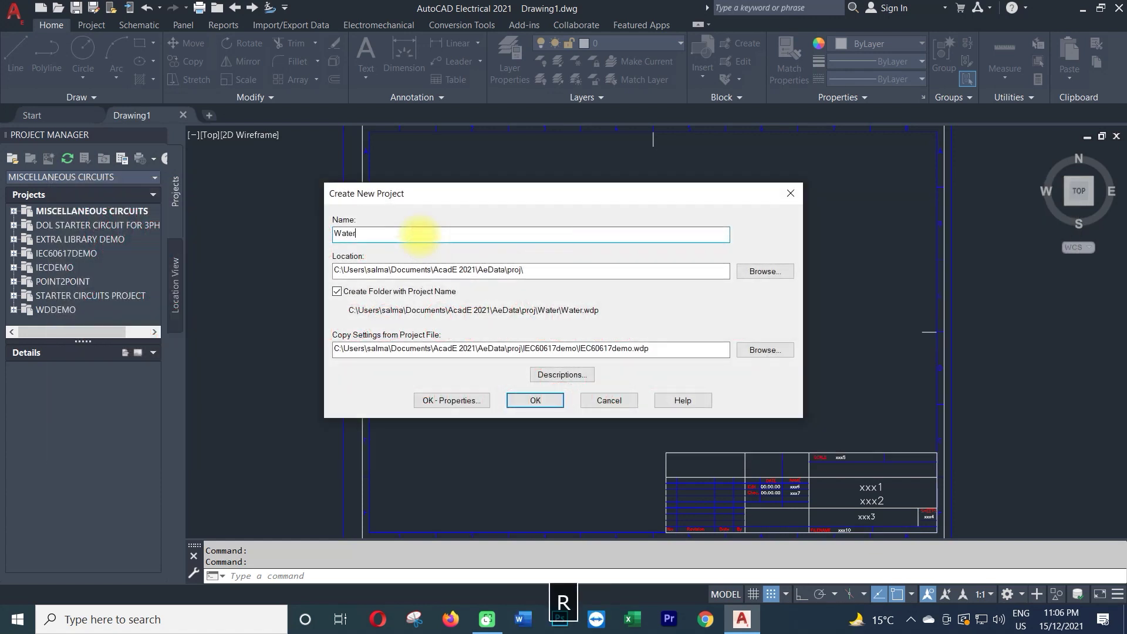
pyautogui.write(' Filteration ')
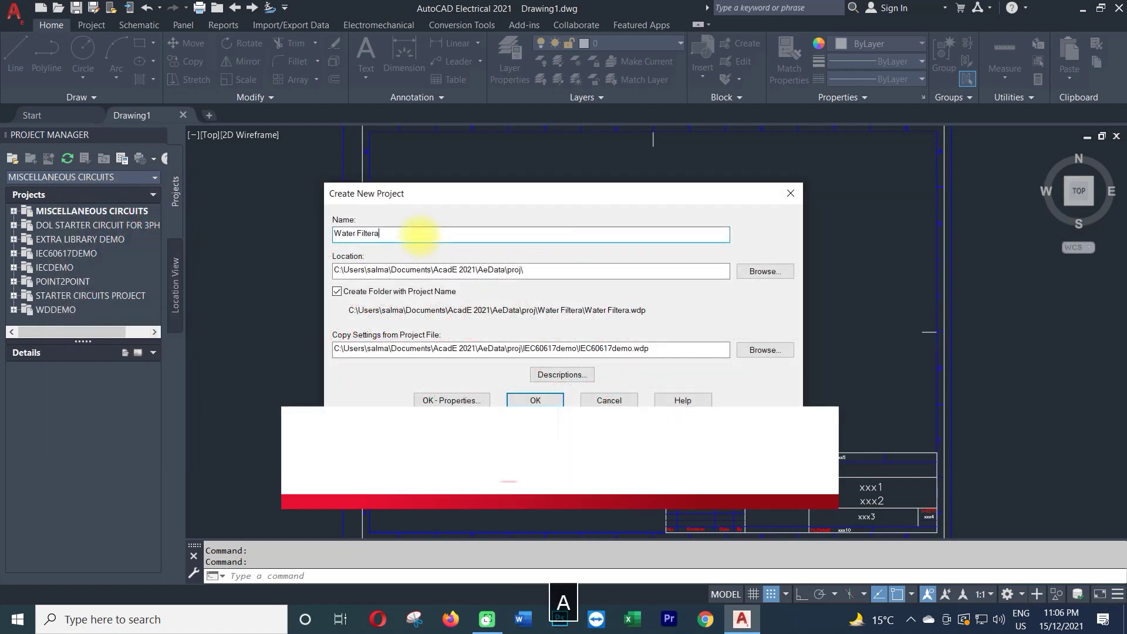
pyautogui.write('System')
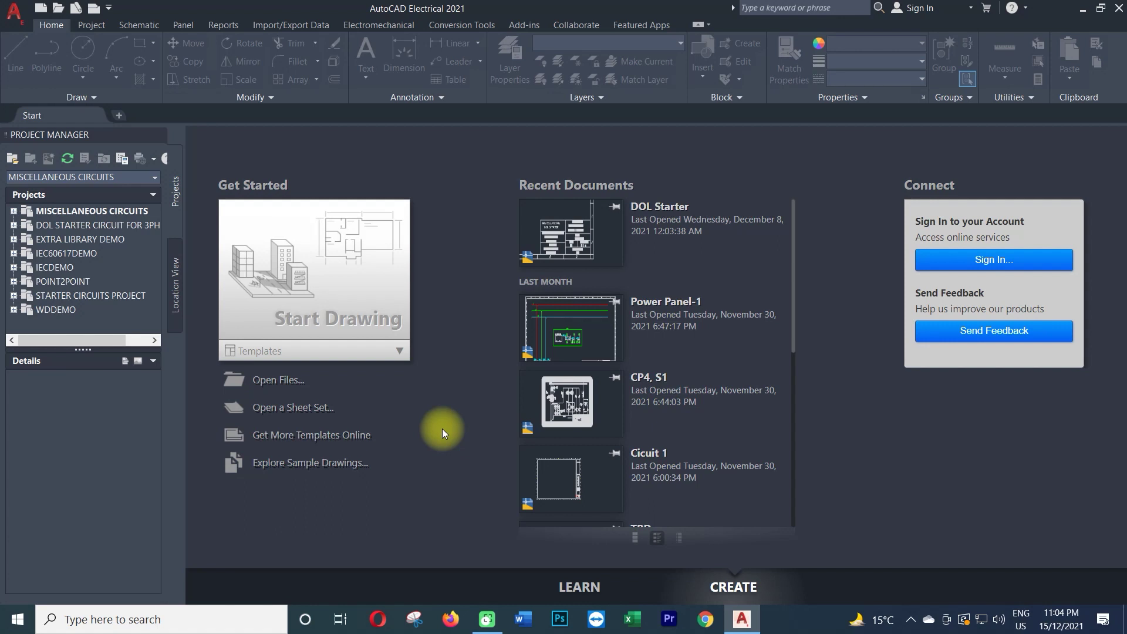
# Create a new drawing from the ACE_IEC_a3_Color.dwt template so its title-block border appears.
pyautogui.click(399, 350)
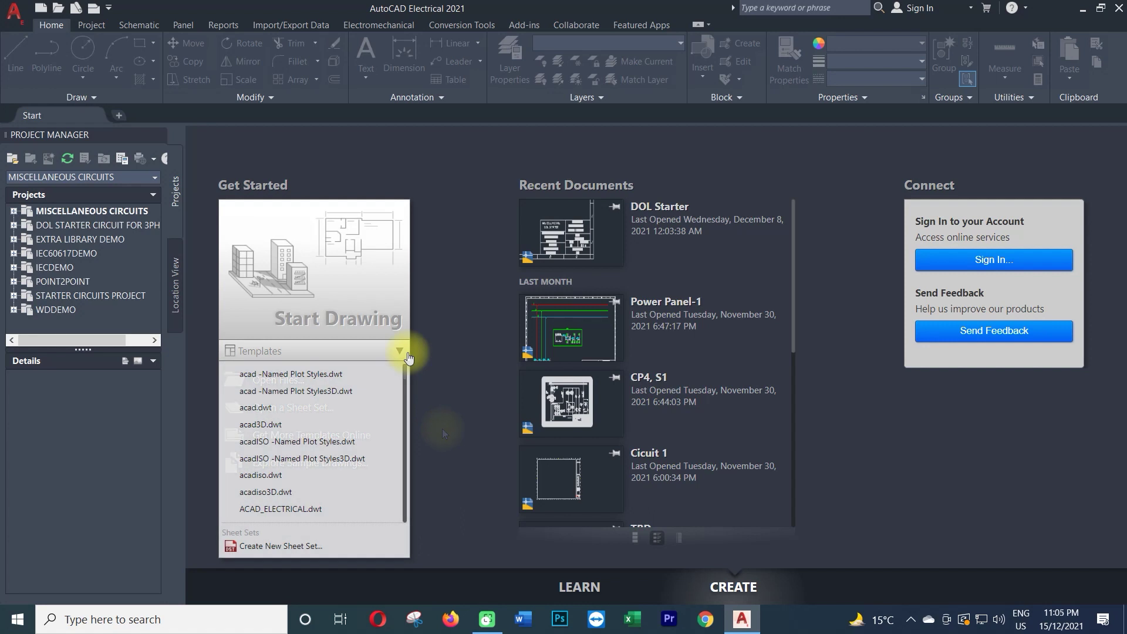
pyautogui.scroll(-8, 378, 464)
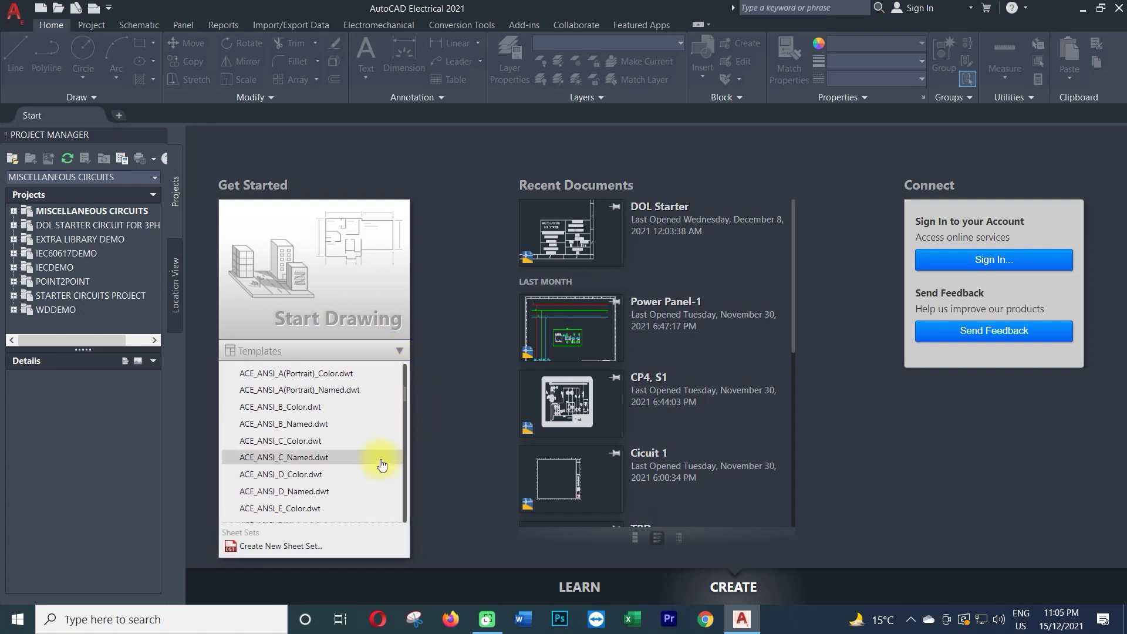
pyautogui.scroll(-10, 380, 460)
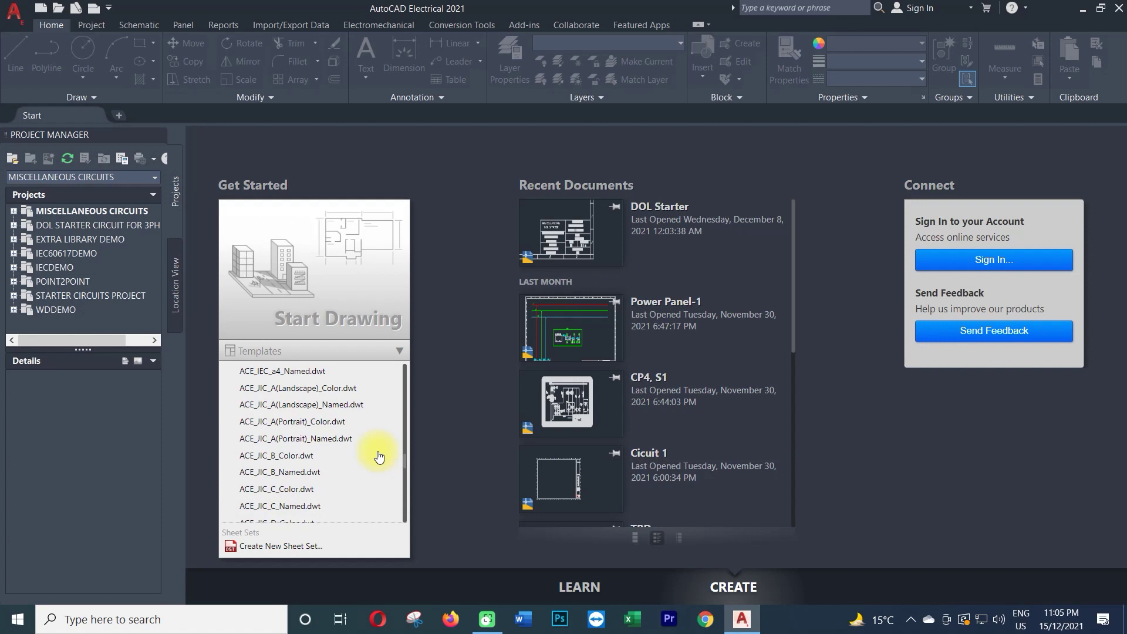
pyautogui.scroll(3, 379, 457)
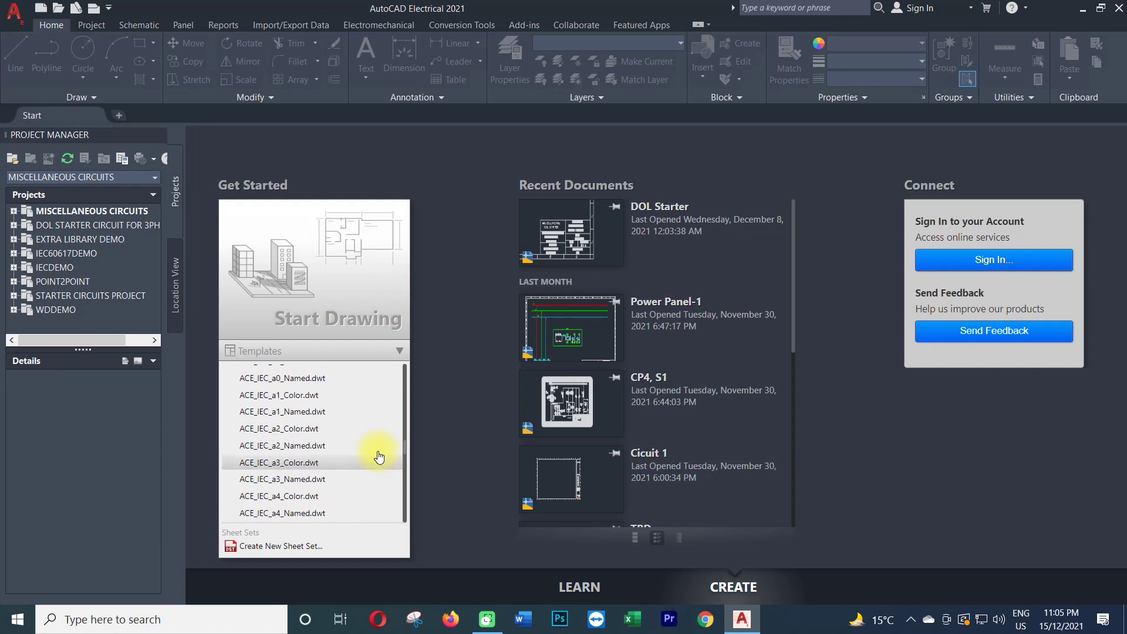
pyautogui.click(317, 469)
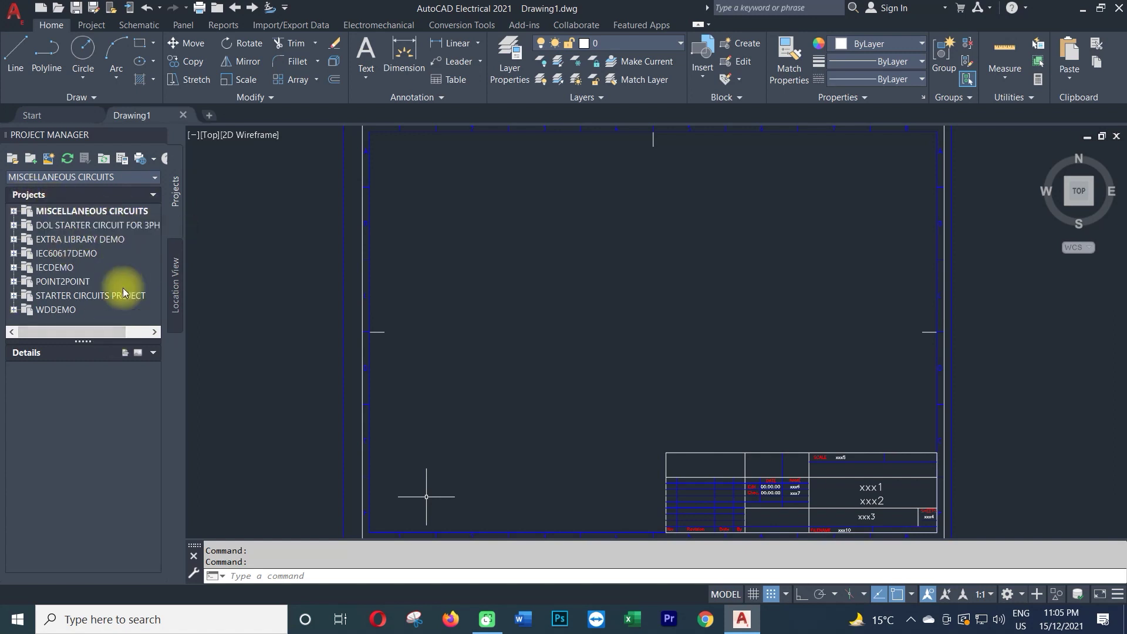
# Begin another new project, typing 'Water Filteration System' as the project name.
pyautogui.click(37, 157)
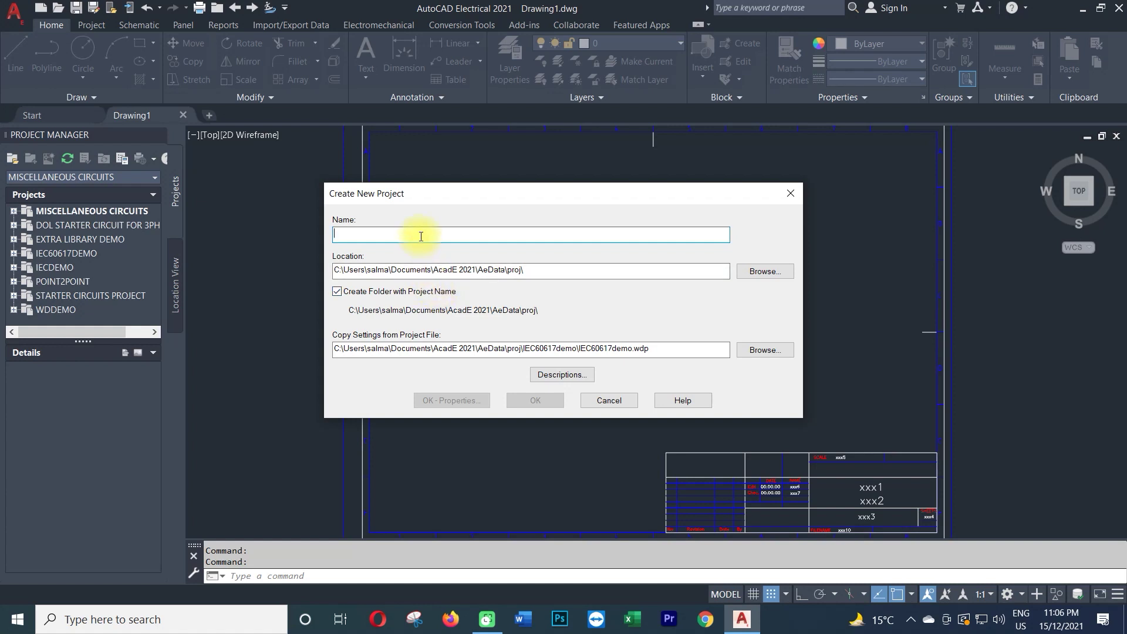
pyautogui.write('Wa')
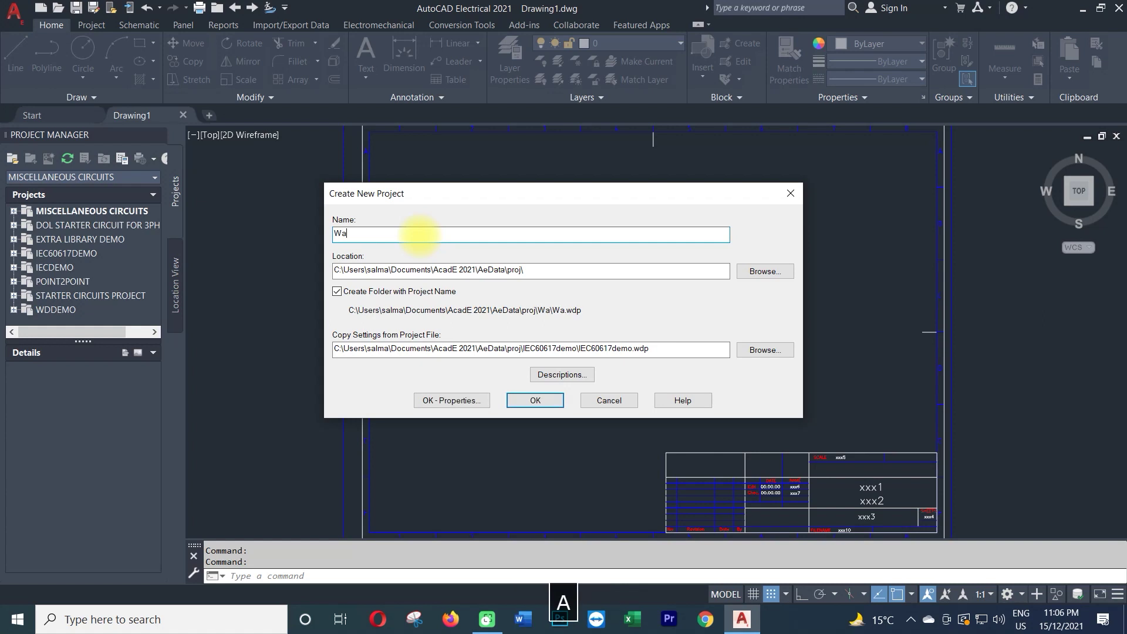
pyautogui.write('ter F')
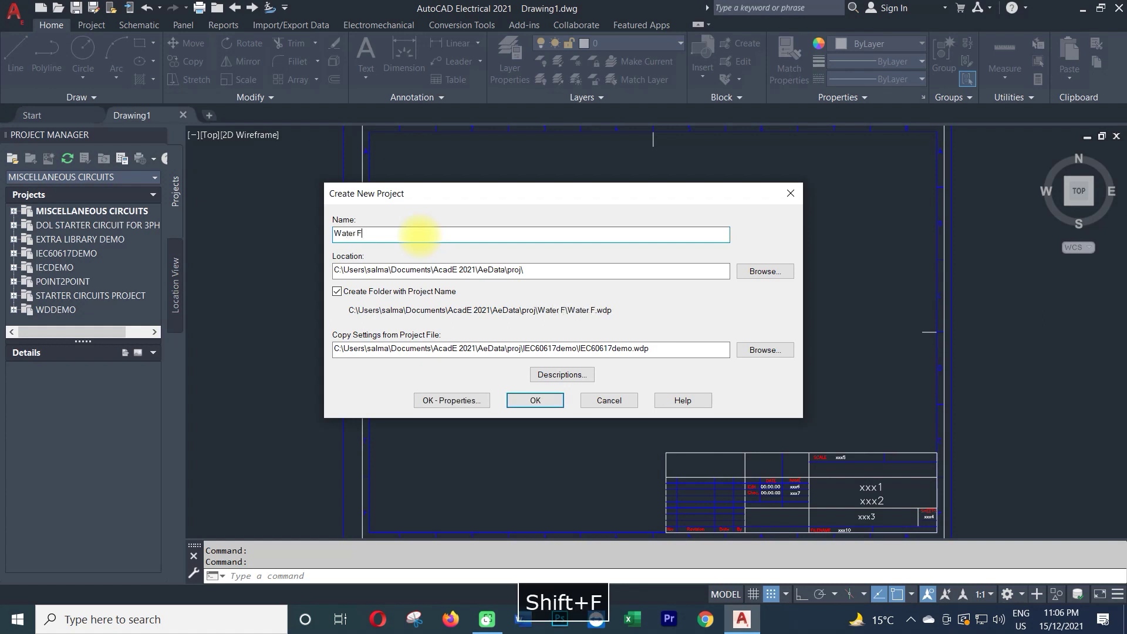
pyautogui.write('ilter')
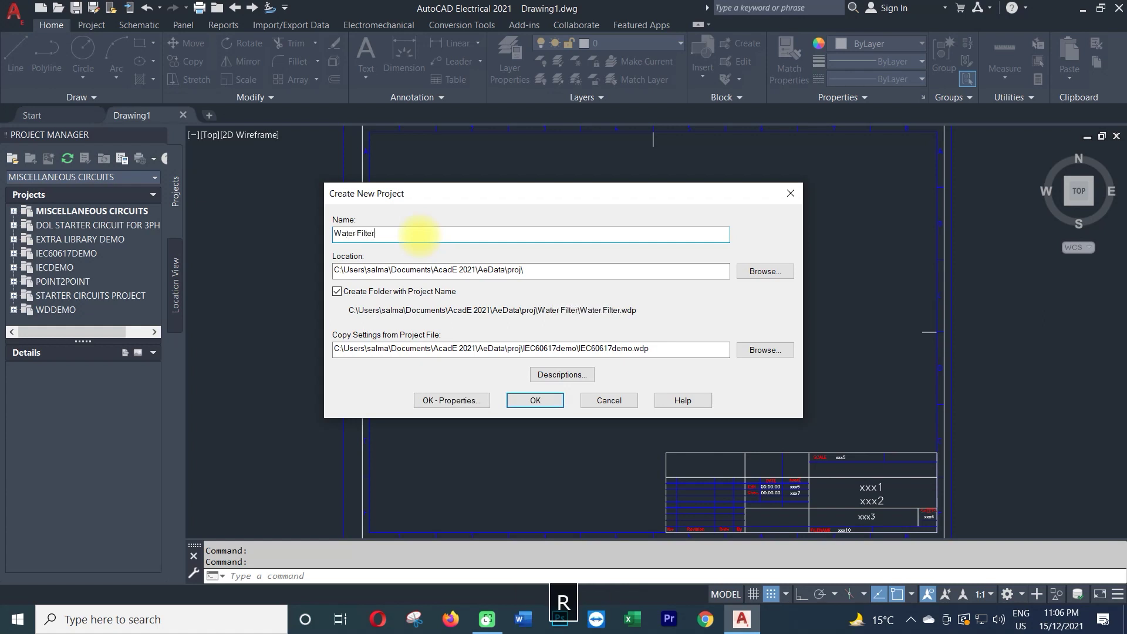
pyautogui.write('ation Sy')
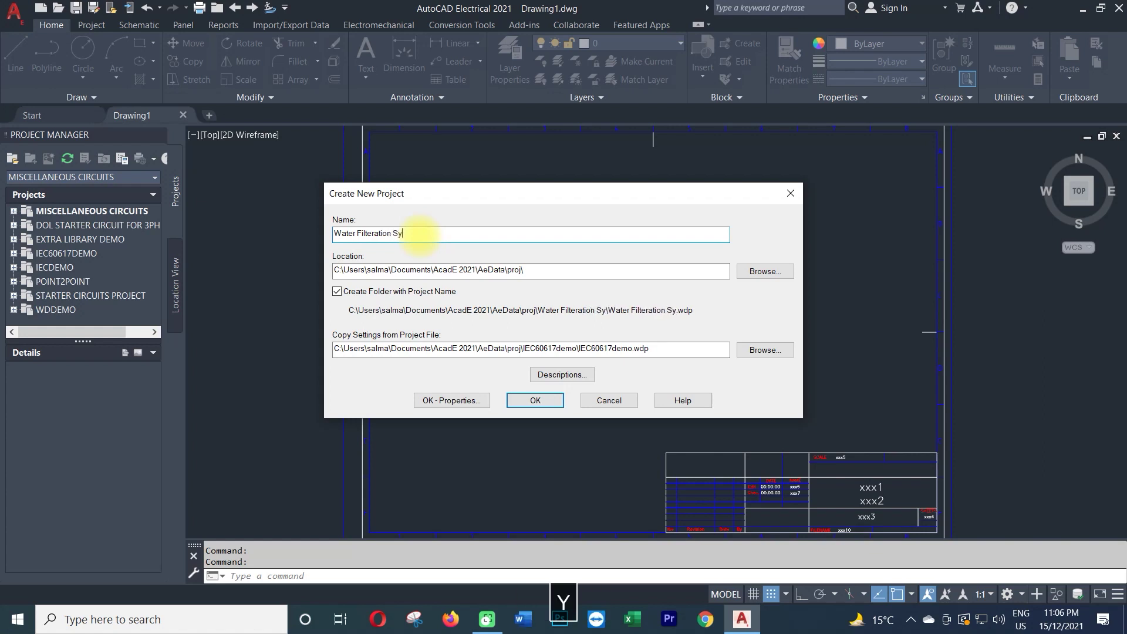
pyautogui.write('stem')
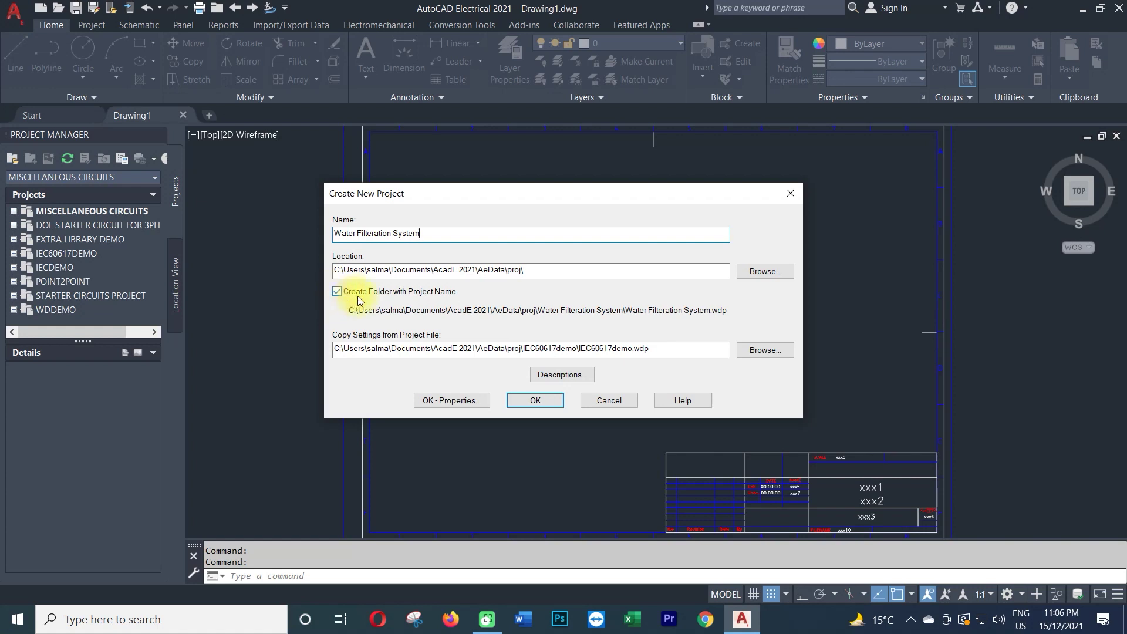
# Keep the default project location and bring up the empty Project Description window.
pyautogui.click(775, 271)
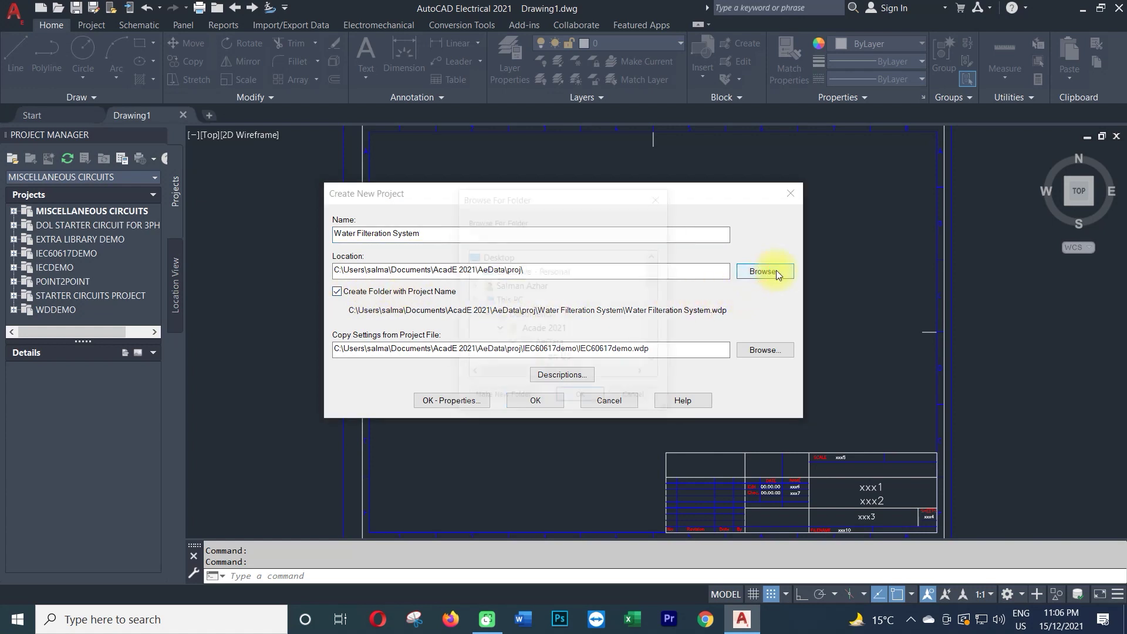
pyautogui.moveTo(657, 270)
pyautogui.mouseDown()
pyautogui.moveTo(664, 301)
pyautogui.moveTo(657, 285)
pyautogui.mouseUp()
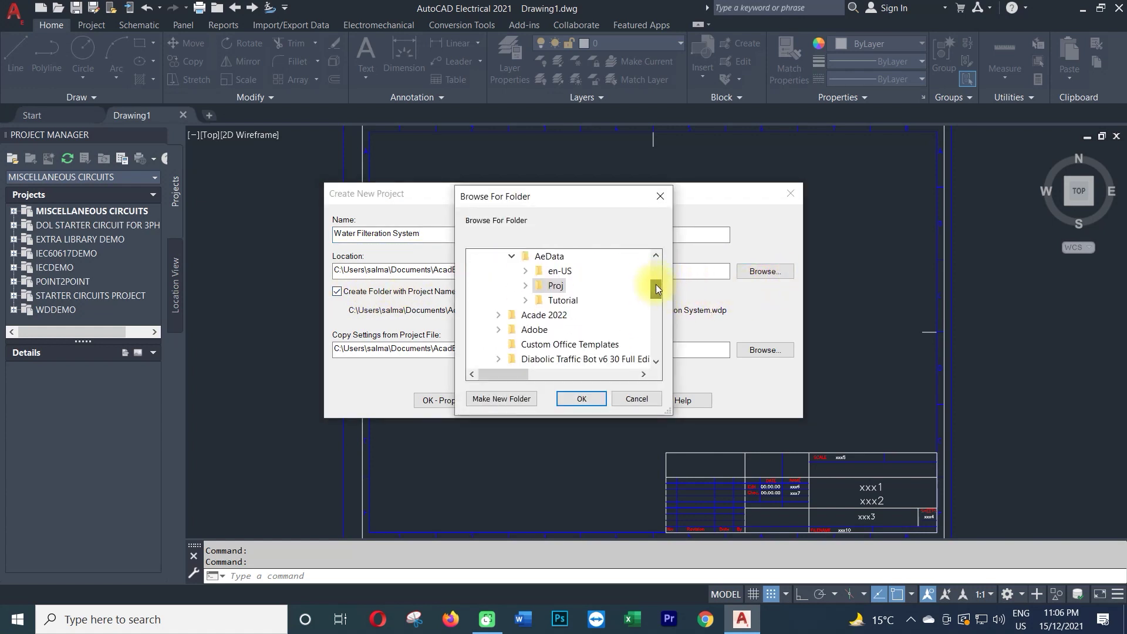
pyautogui.click(635, 399)
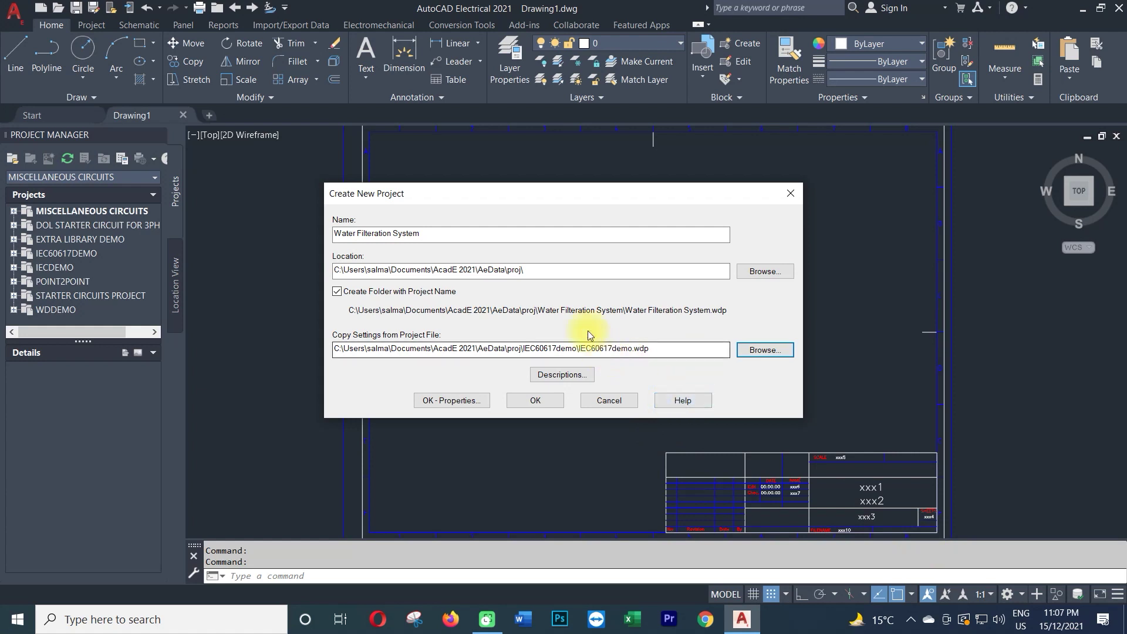
pyautogui.click(569, 378)
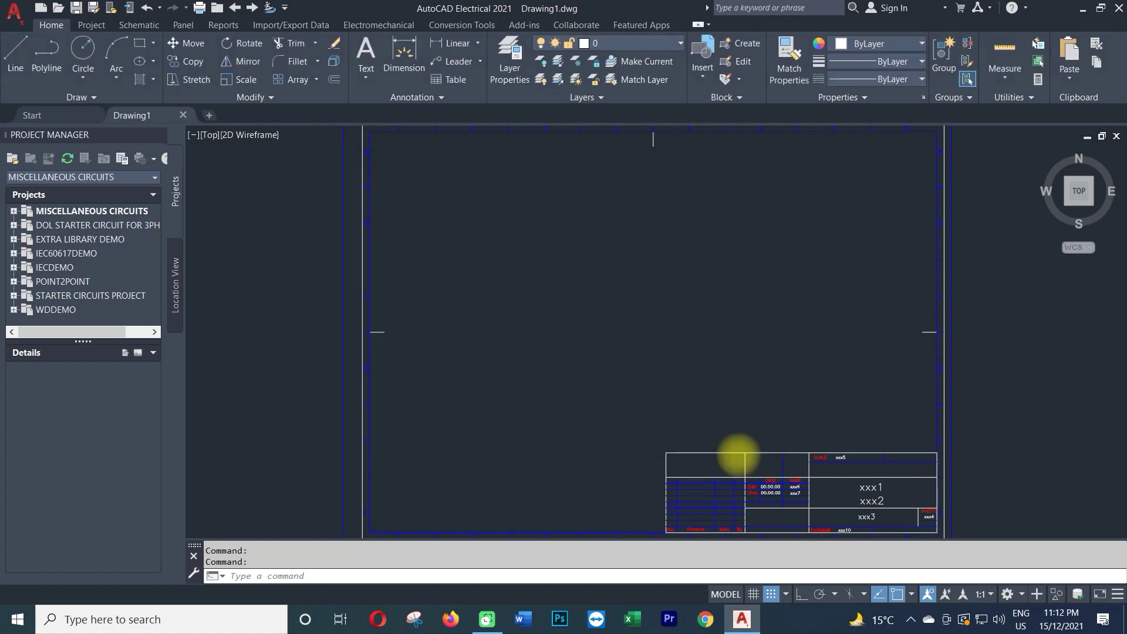
# Inspect the IEC_tblock_a3 WD_TB value: PROJDESC=LINE1, DWGDESC=LINE2, SCALE=LINE5.
pyautogui.doubleClick(737, 455)
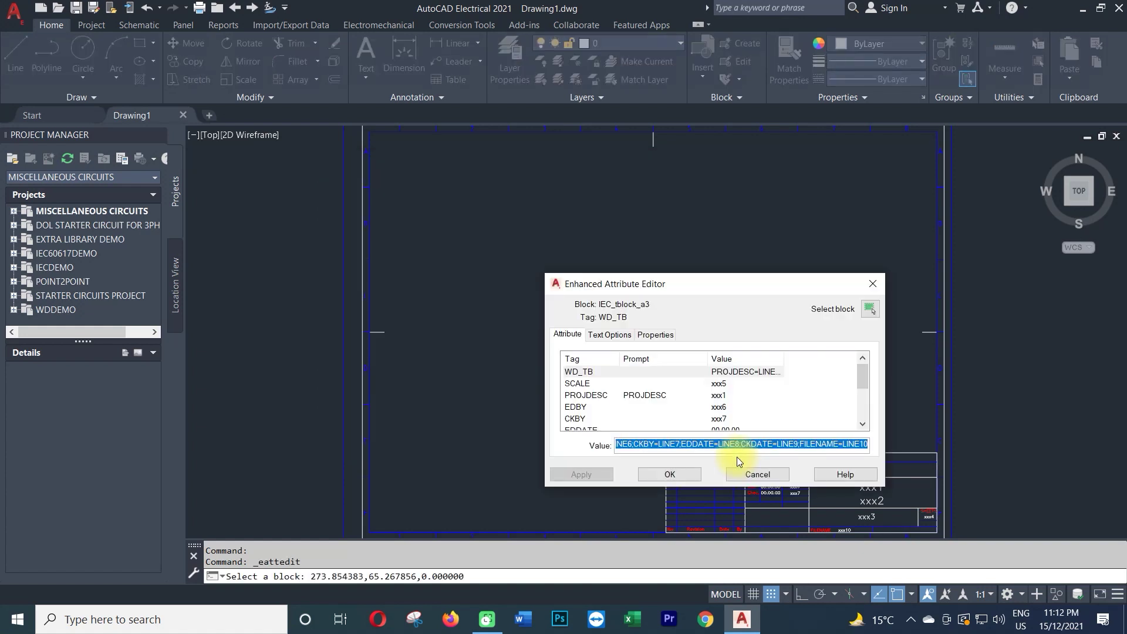
pyautogui.moveTo(664, 284)
pyautogui.mouseDown()
pyautogui.moveTo(354, 168)
pyautogui.moveTo(319, 135)
pyautogui.mouseUp()
pyautogui.click(294, 293)
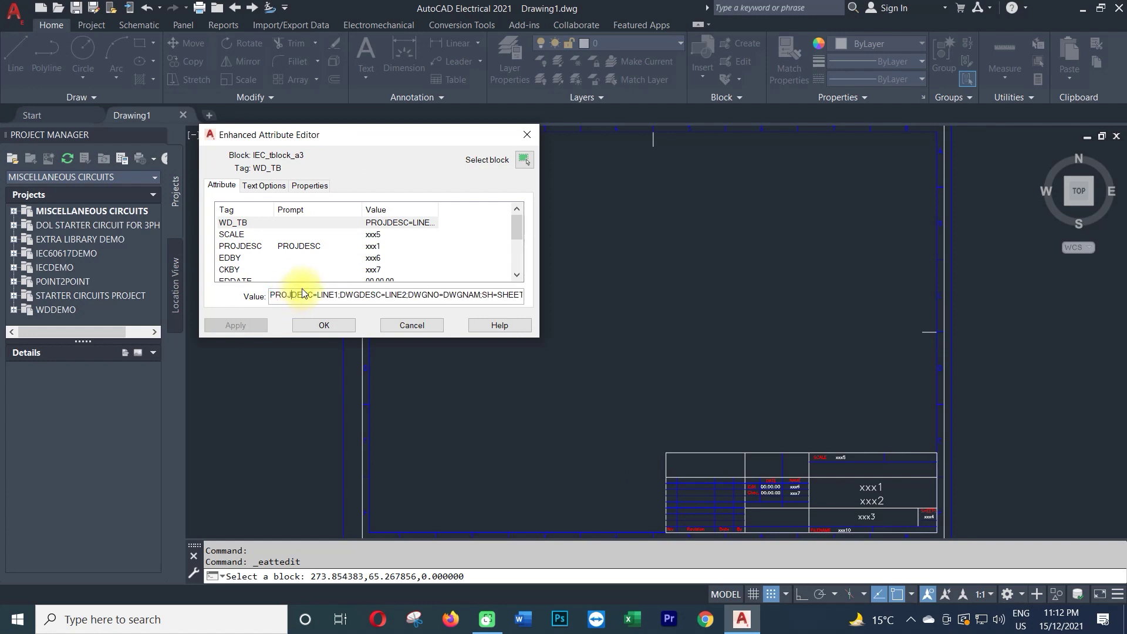
pyautogui.press('Left')
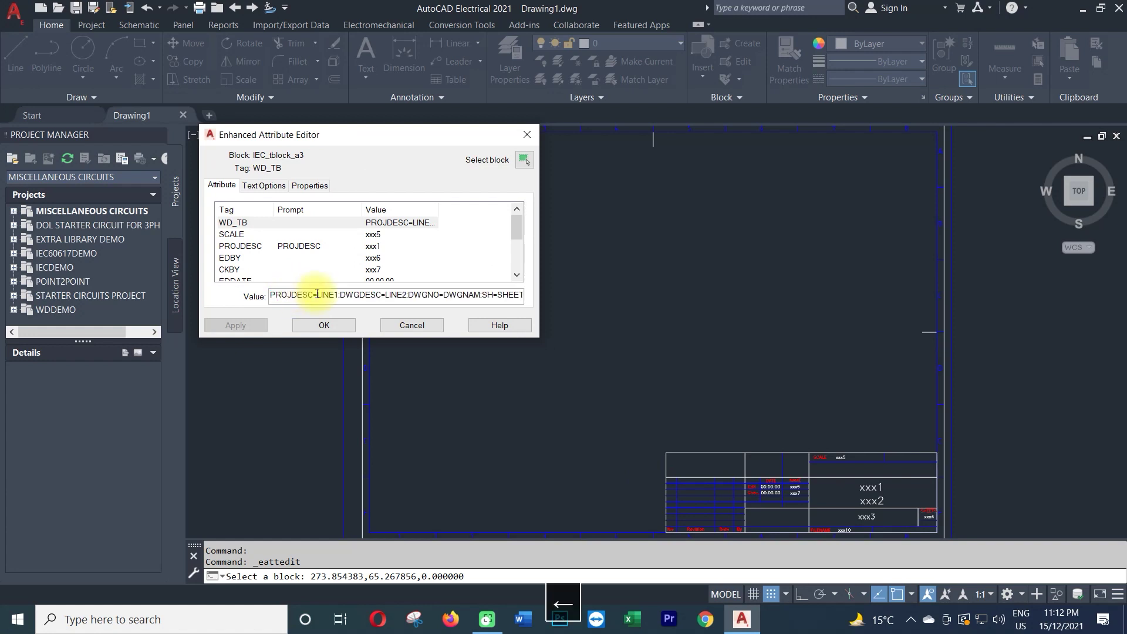
pyautogui.click(336, 293)
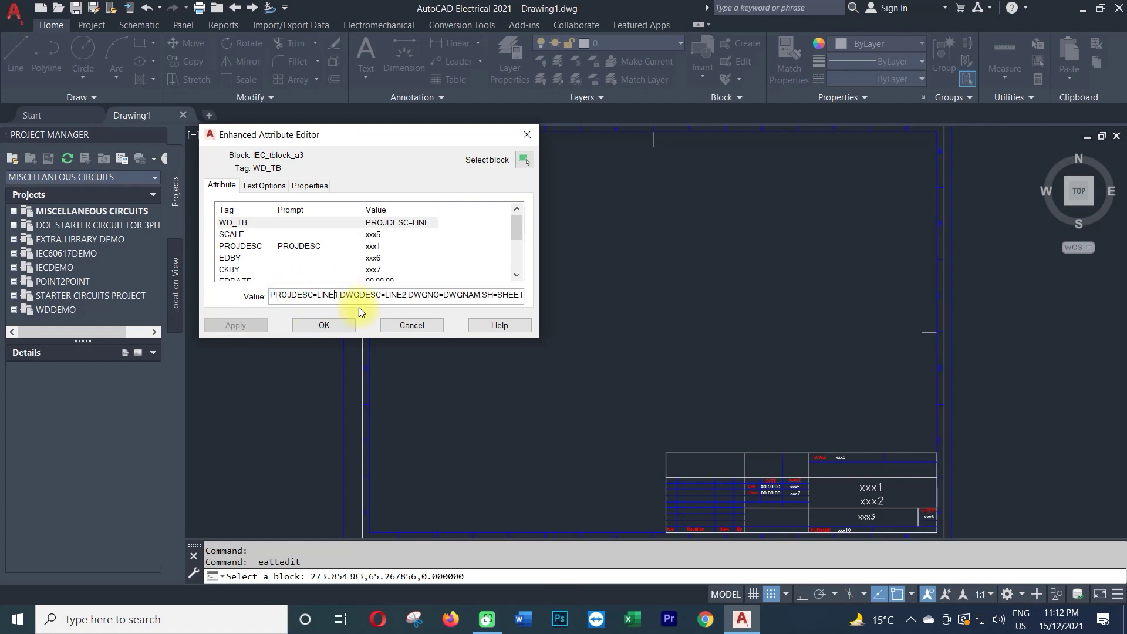
pyautogui.press('Right')
pyautogui.press('Right')
pyautogui.press('Right')
pyautogui.press('Right')
pyautogui.press('Right')
pyautogui.press('Right')
pyautogui.press('Right')
pyautogui.press('Right')
pyautogui.press('Right')
pyautogui.press('Right')
pyautogui.press('Right')
pyautogui.press('Right')
pyautogui.press('Right')
pyautogui.press('Right')
pyautogui.press('Right')
pyautogui.press('Right')
pyautogui.press('Right')
pyautogui.press('Right')
pyautogui.press('Right')
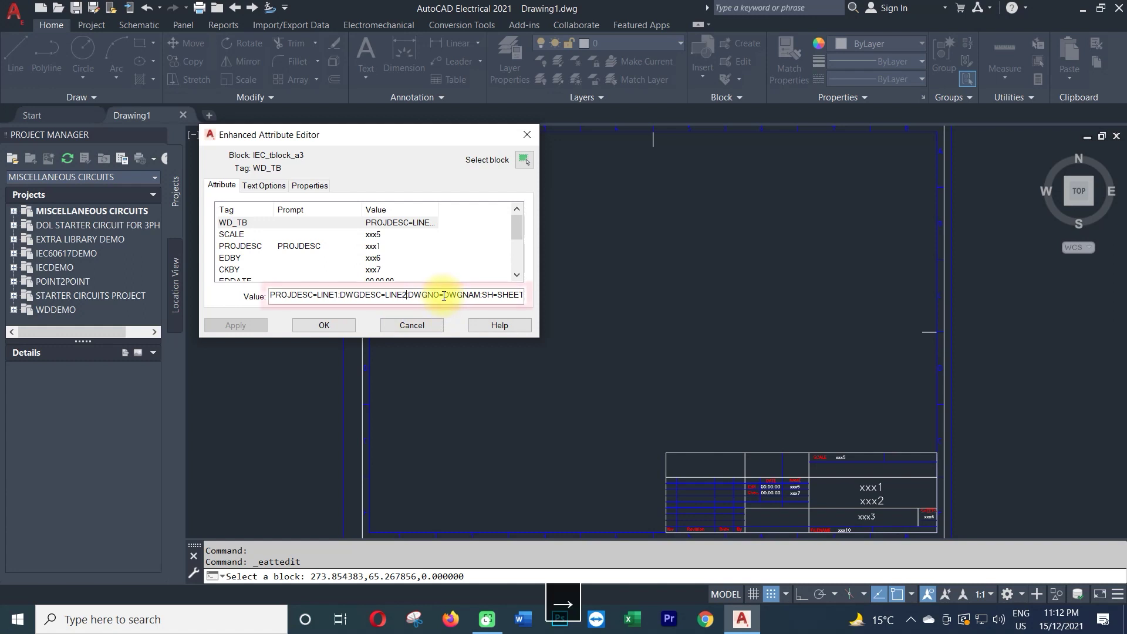
pyautogui.press('Right')
pyautogui.press('Right')
pyautogui.press('Right')
pyautogui.press('Right')
pyautogui.press('Right')
pyautogui.press('Right')
pyautogui.press('Right')
pyautogui.press('Right')
pyautogui.press('Right')
pyautogui.press('Right')
pyautogui.press('Right')
pyautogui.press('Right')
pyautogui.press('Right')
pyautogui.press('Right')
pyautogui.press('Right')
pyautogui.press('Right')
pyautogui.press('Right')
pyautogui.press('Right')
pyautogui.press('Right')
pyautogui.press('Right')
pyautogui.press('Right')
pyautogui.press('Right')
pyautogui.press('Right')
pyautogui.press('Right')
pyautogui.press('Right')
pyautogui.press('Right')
pyautogui.press('Right')
pyautogui.press('Right')
pyautogui.press('Right')
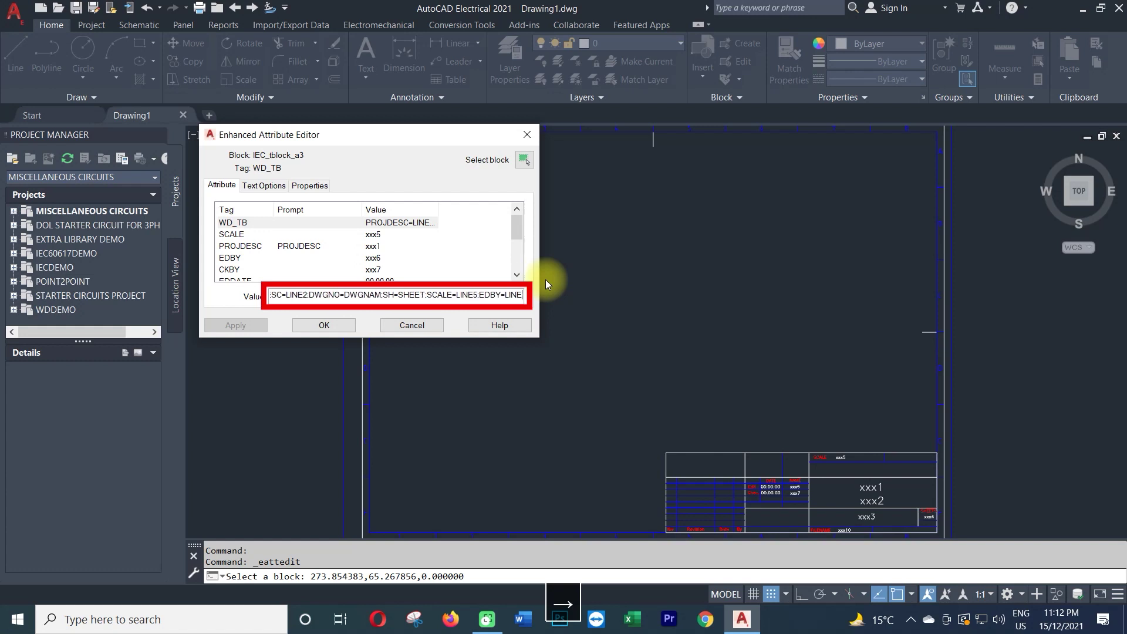
# Finish reading the WD_TB mappings, close the attribute editor and start a new project.
pyautogui.press('Right')
pyautogui.press('Right')
pyautogui.press('Right')
pyautogui.press('Right')
pyautogui.press('Right')
pyautogui.press('Right')
pyautogui.press('Right')
pyautogui.press('Right')
pyautogui.press('Right')
pyautogui.press('Right')
pyautogui.press('Right')
pyautogui.press('Right')
pyautogui.press('Right')
pyautogui.press('Right')
pyautogui.press('Right')
pyautogui.press('Right')
pyautogui.press('Right')
pyautogui.press('Right')
pyautogui.press('Right')
pyautogui.press('Right')
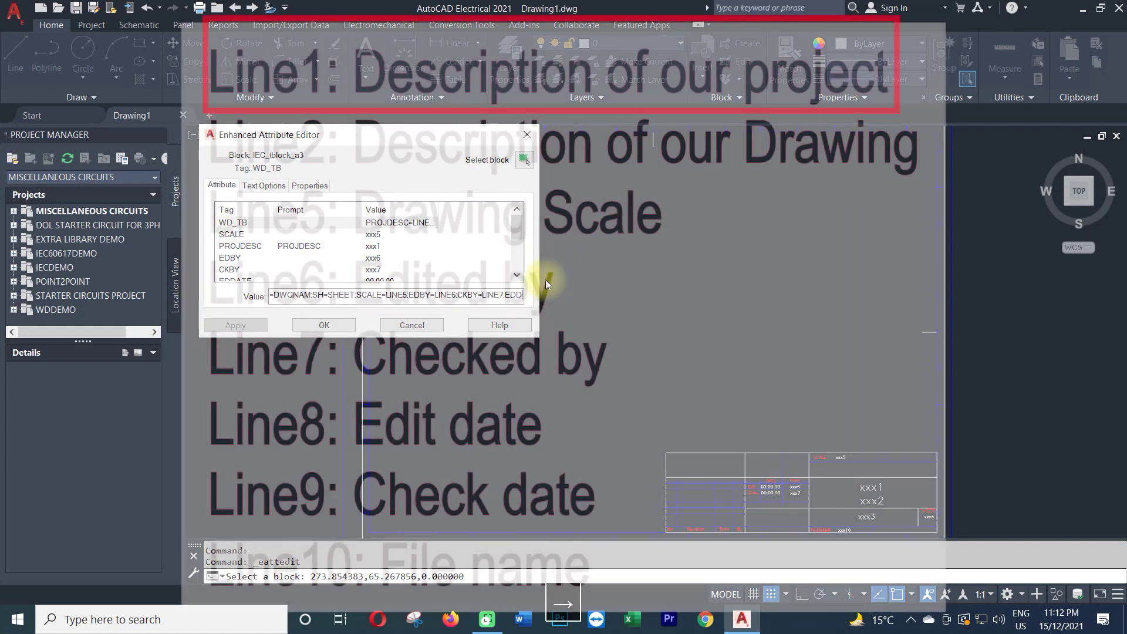
pyautogui.press('Right')
pyautogui.press('Right')
pyautogui.press('Right')
pyautogui.press('Right')
pyautogui.press('Right')
pyautogui.press('Right')
pyautogui.press('Right')
pyautogui.press('Right')
pyautogui.press('Right')
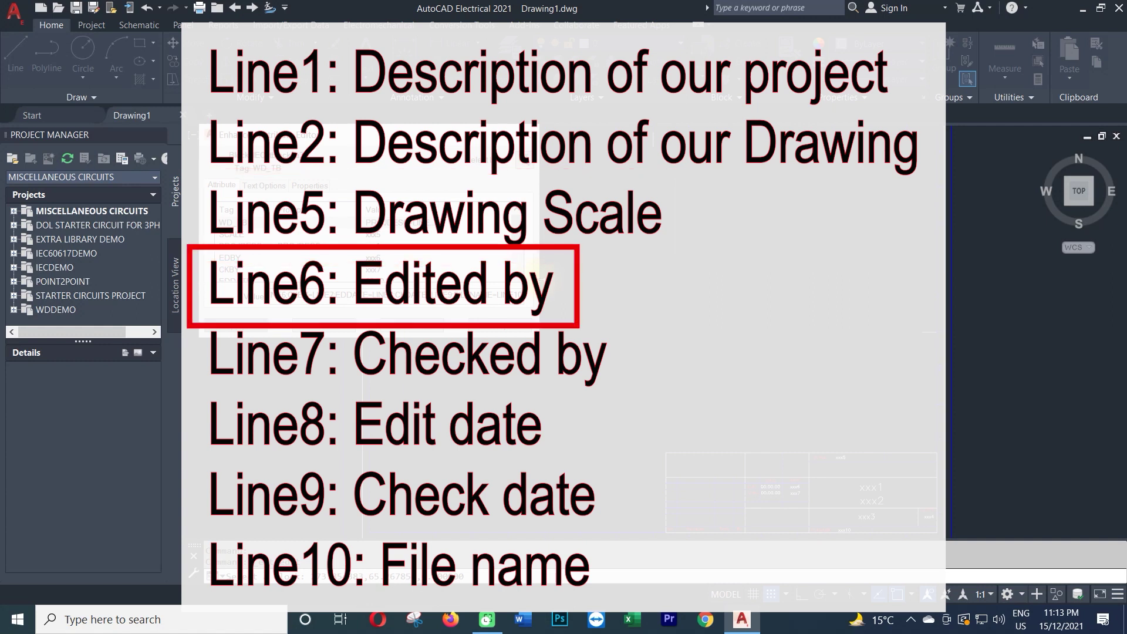
pyautogui.click(325, 320)
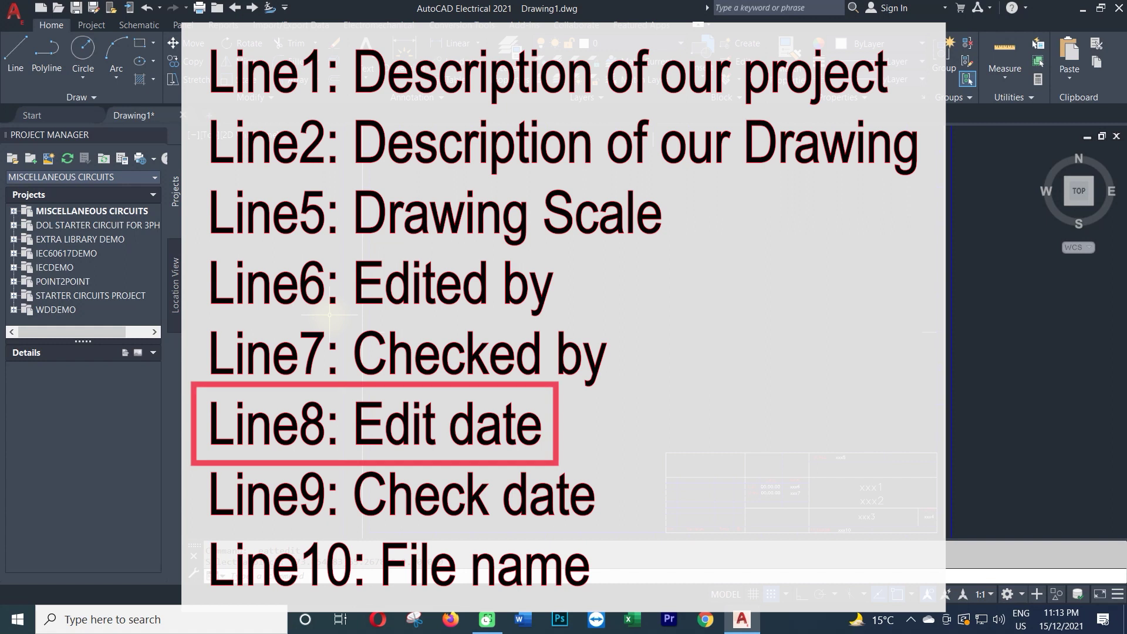
pyautogui.click(13, 159)
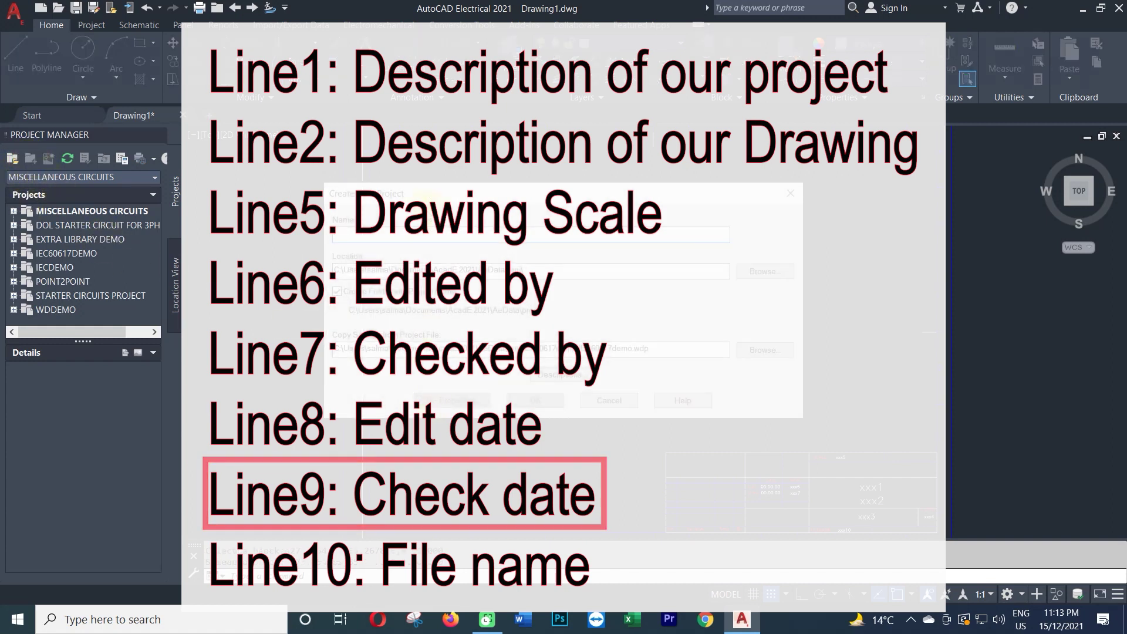
# Enter 'Water Filteration Plant' in Line1 and 'Power Panels' in Line2.
pyautogui.write('Water Fil')
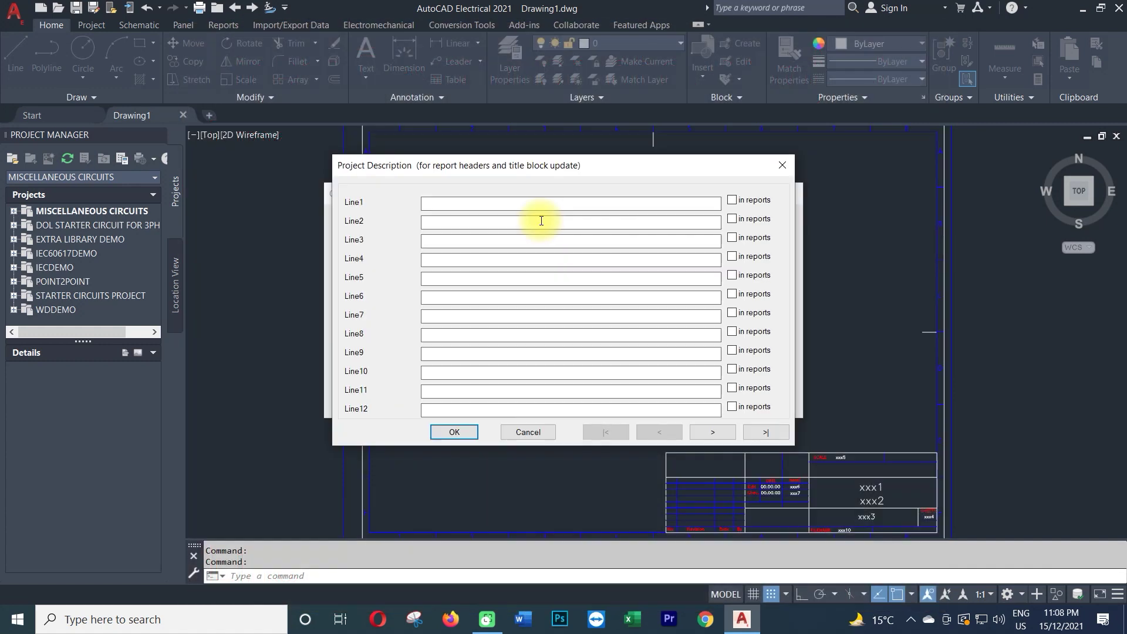
pyautogui.press('BackSpace')
pyautogui.write('Water Filteration Plat')
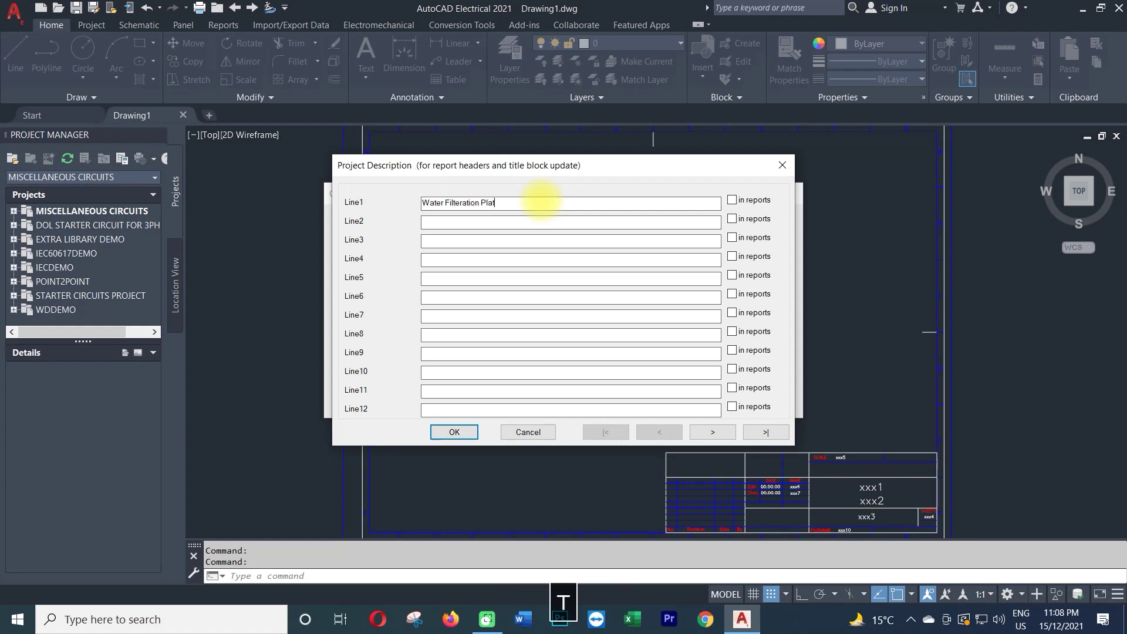
pyautogui.press('Left')
pyautogui.write('n')
pyautogui.press('Tab')
pyautogui.write('Power Pa')
# Fill in scale 1:1, editor and checker names, dates 15-12-2021 and 16-12-2021, and 'Schematic Drawing'.
pyautogui.press('Tab')
pyautogui.press('Tab')
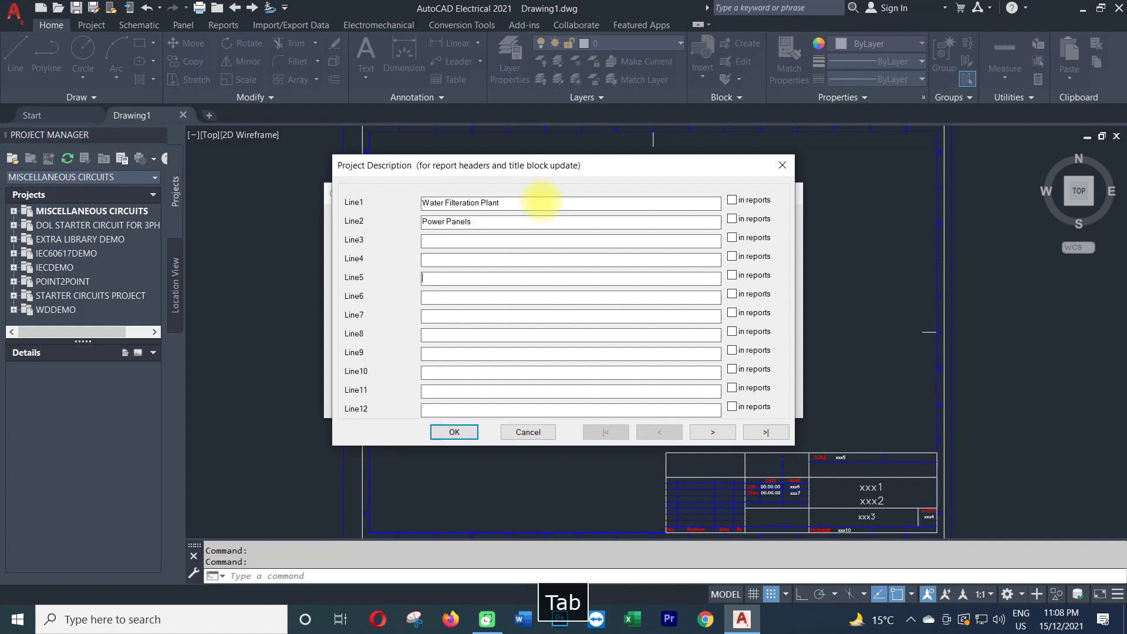
pyautogui.write('1:1')
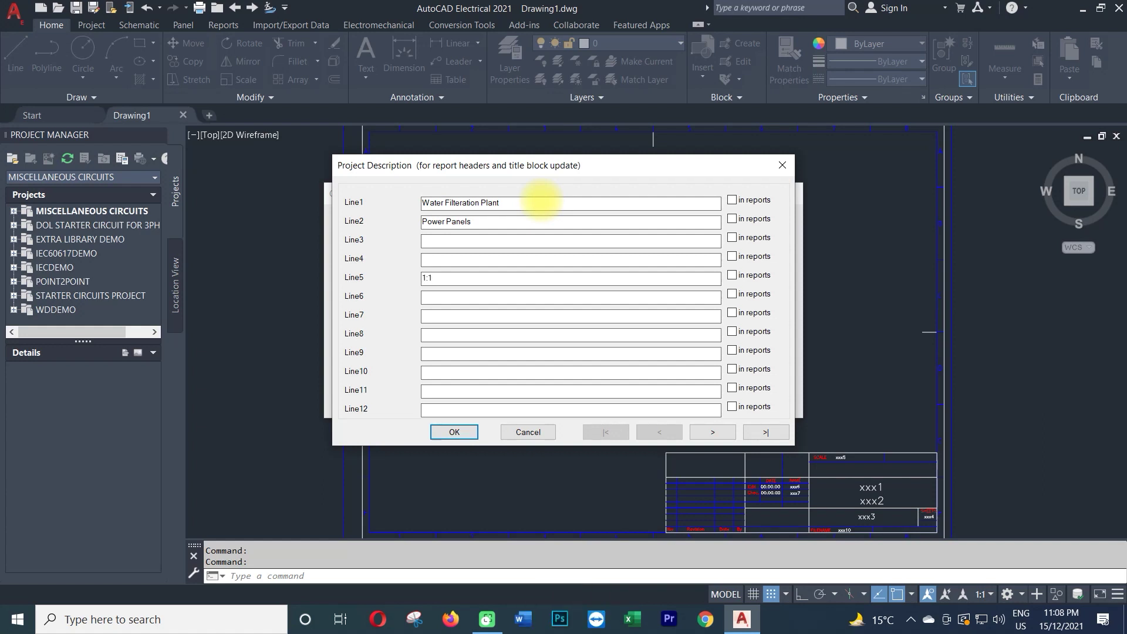
pyautogui.press('Tab')
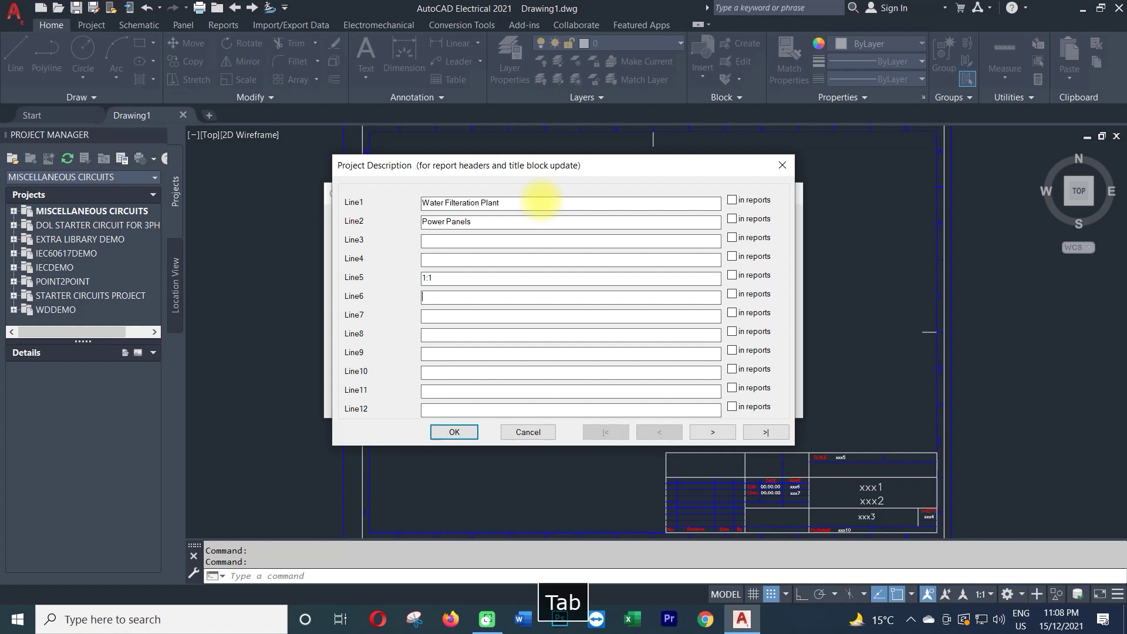
pyautogui.press('Tab')
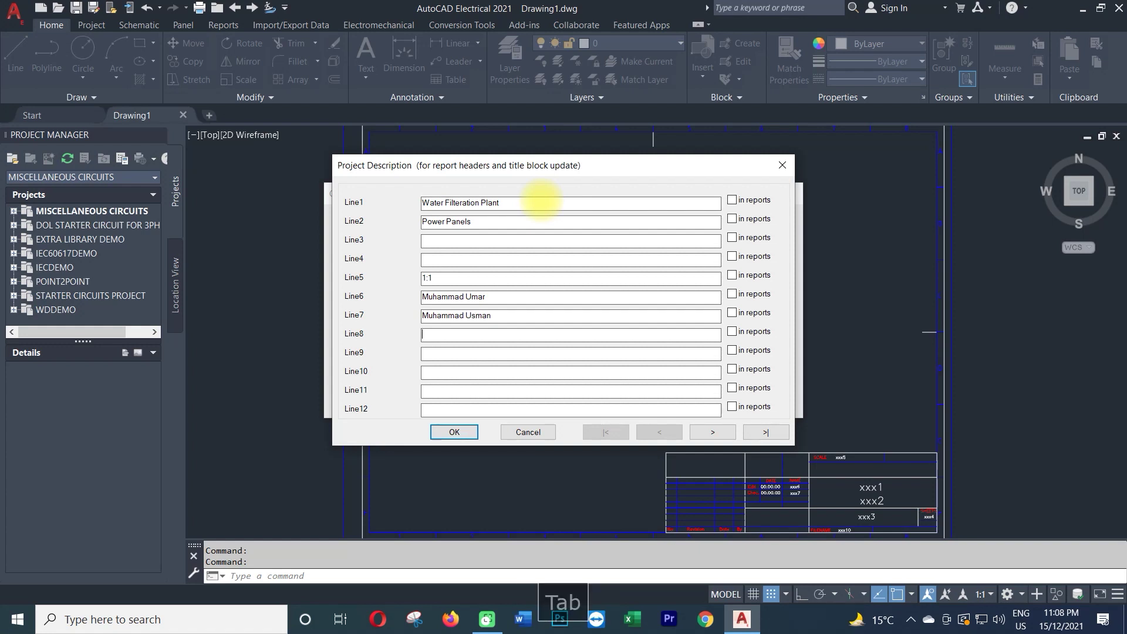
pyautogui.write('15-')
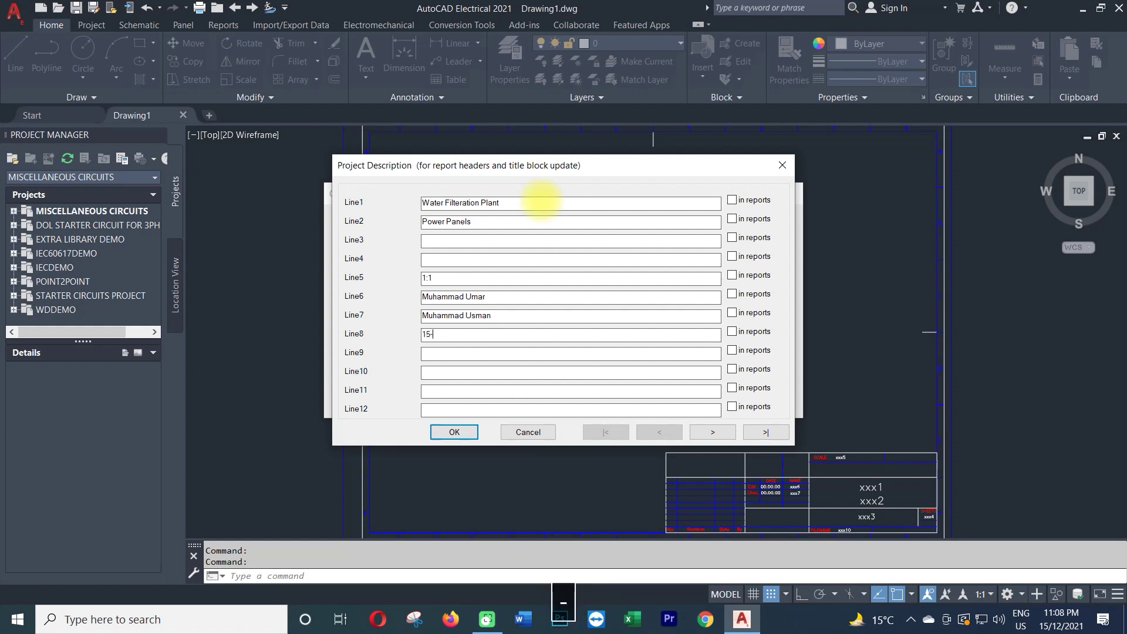
pyautogui.write('12-2021')
pyautogui.press('Tab')
pyautogui.write('1')
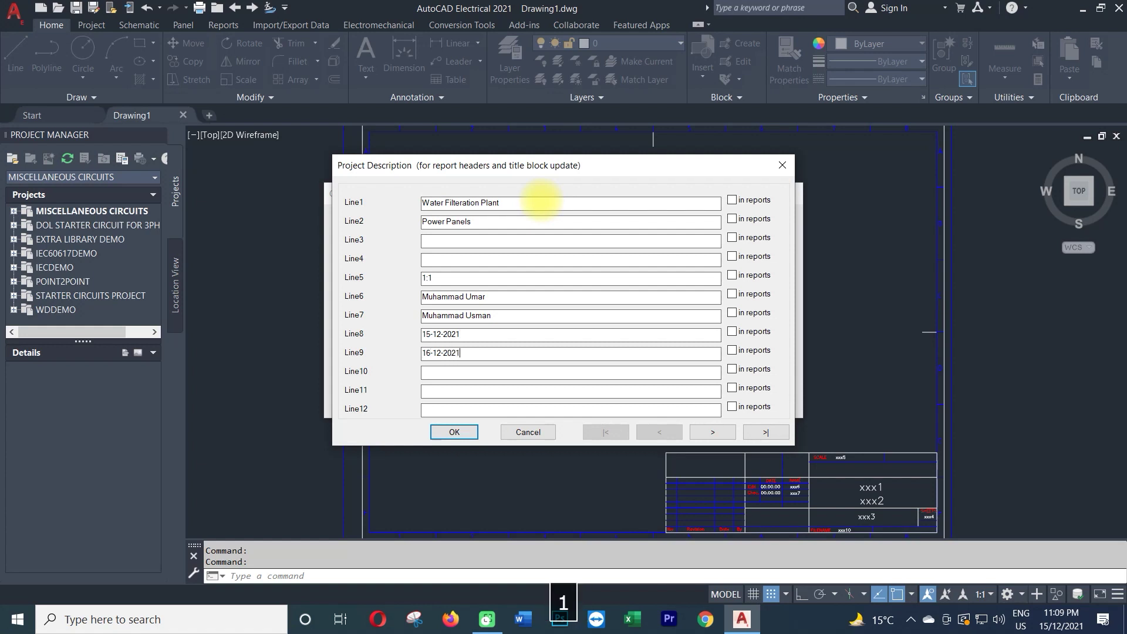
pyautogui.press('Tab')
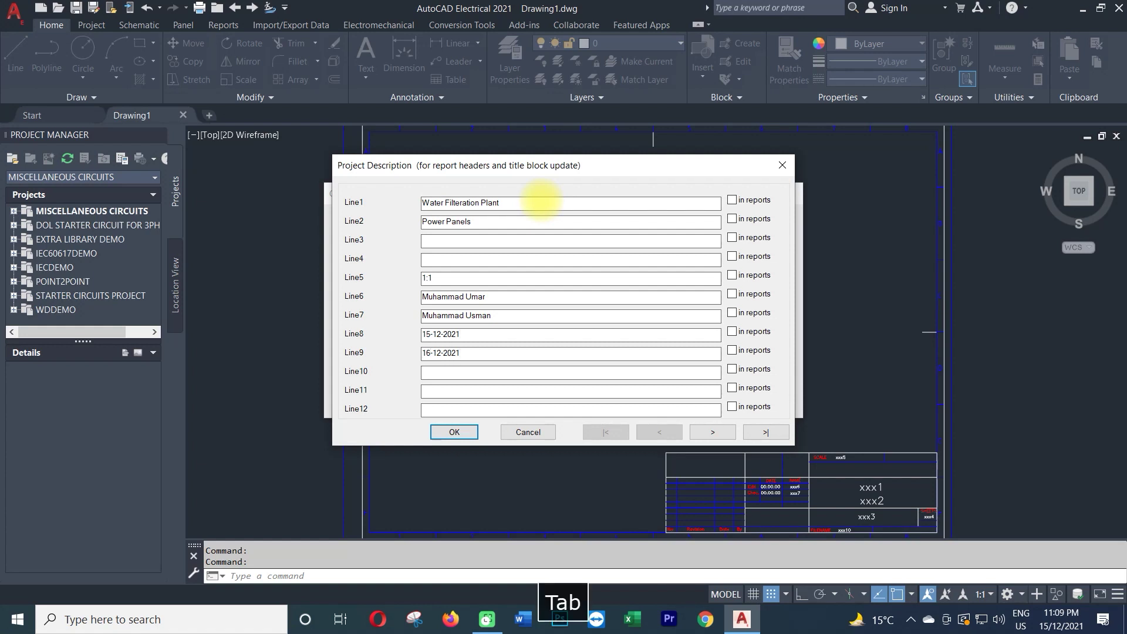
pyautogui.write('S')
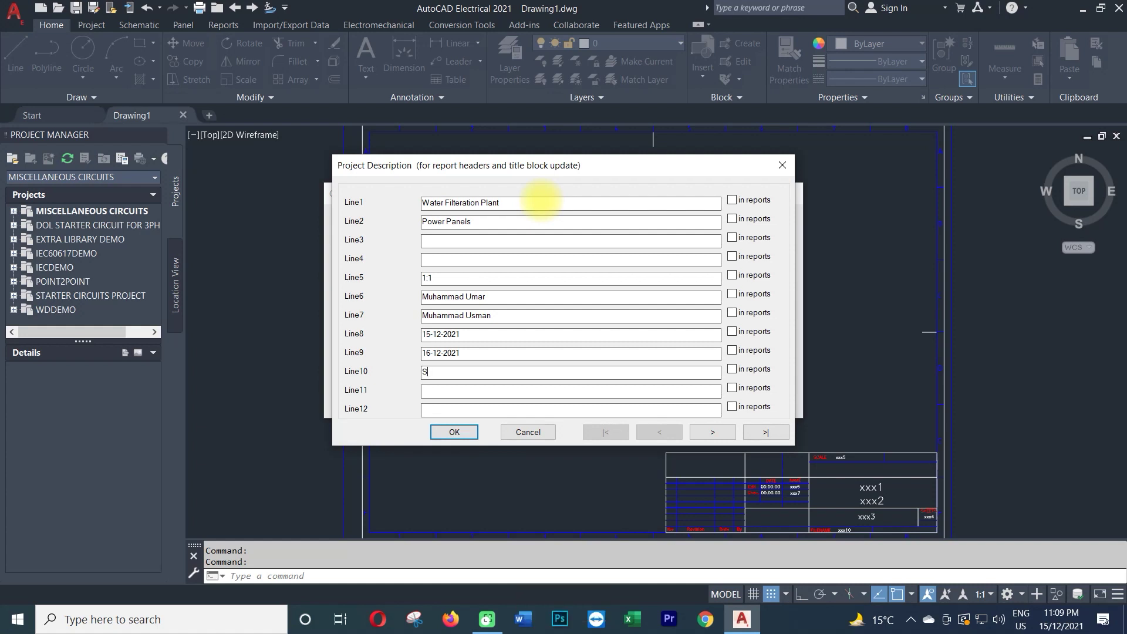
pyautogui.write('chematic Drawing')
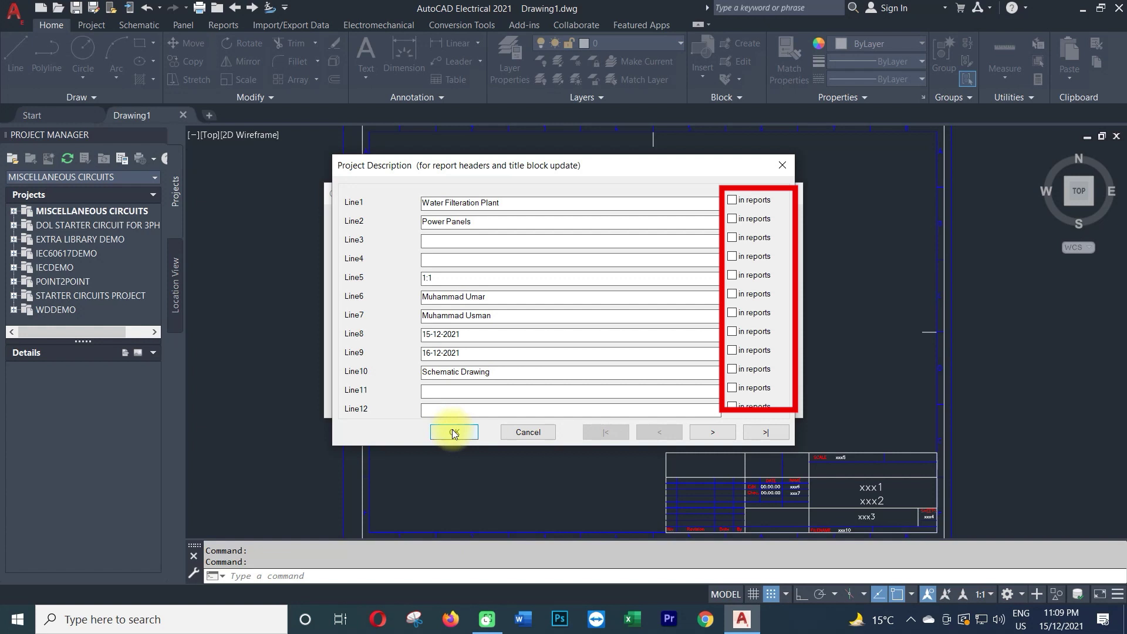
# Confirm the description lines and create the Water Filteration Plant project.
pyautogui.click(454, 433)
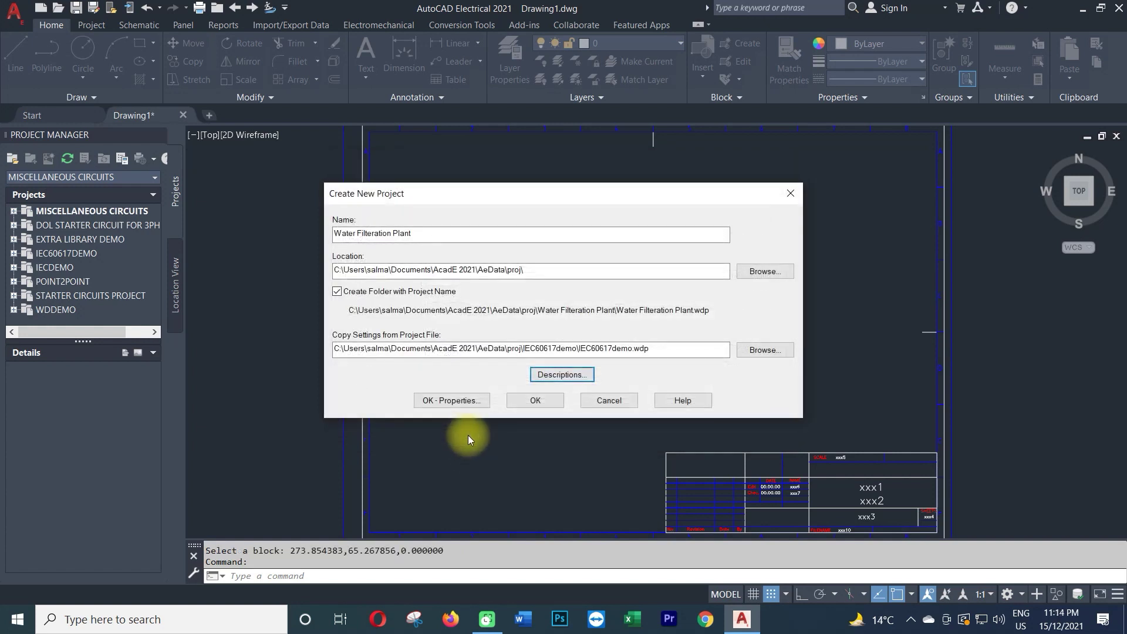
pyautogui.click(546, 402)
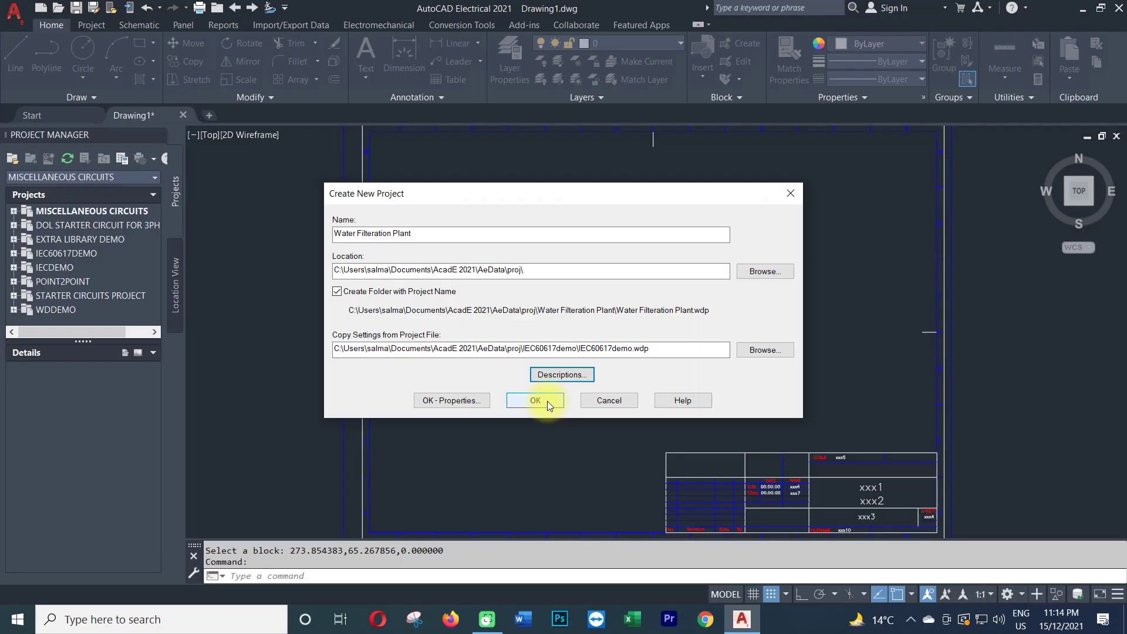
pyautogui.click(546, 402)
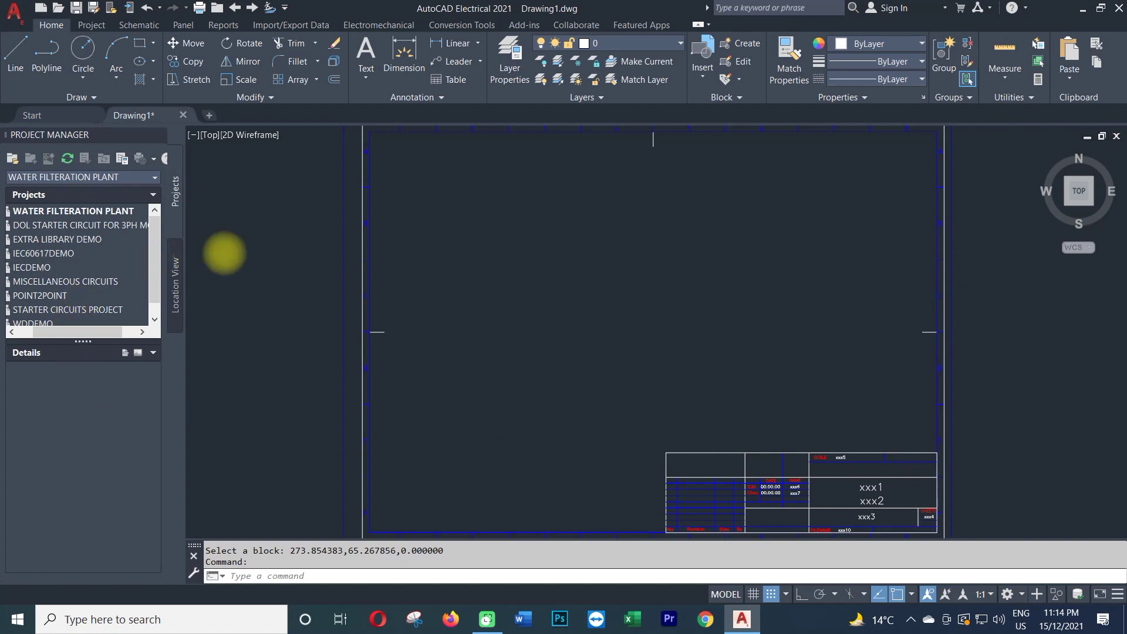
# Select WATER FILTERATION PLANT in Project Manager and review its saved description lines in Details.
pyautogui.press('Escape')
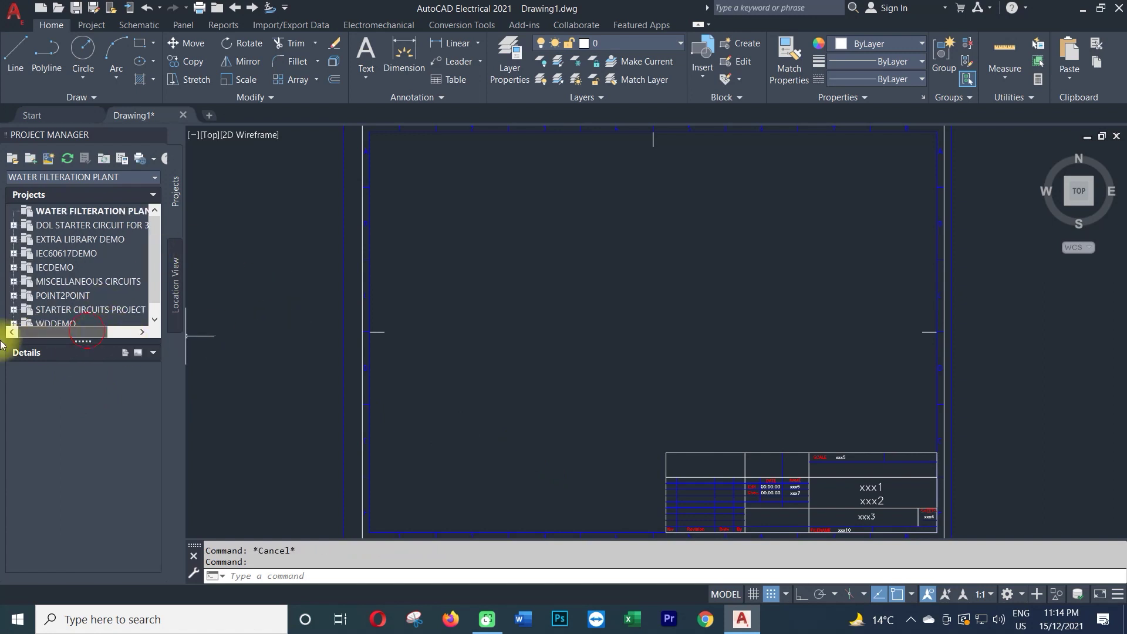
pyautogui.click(47, 207)
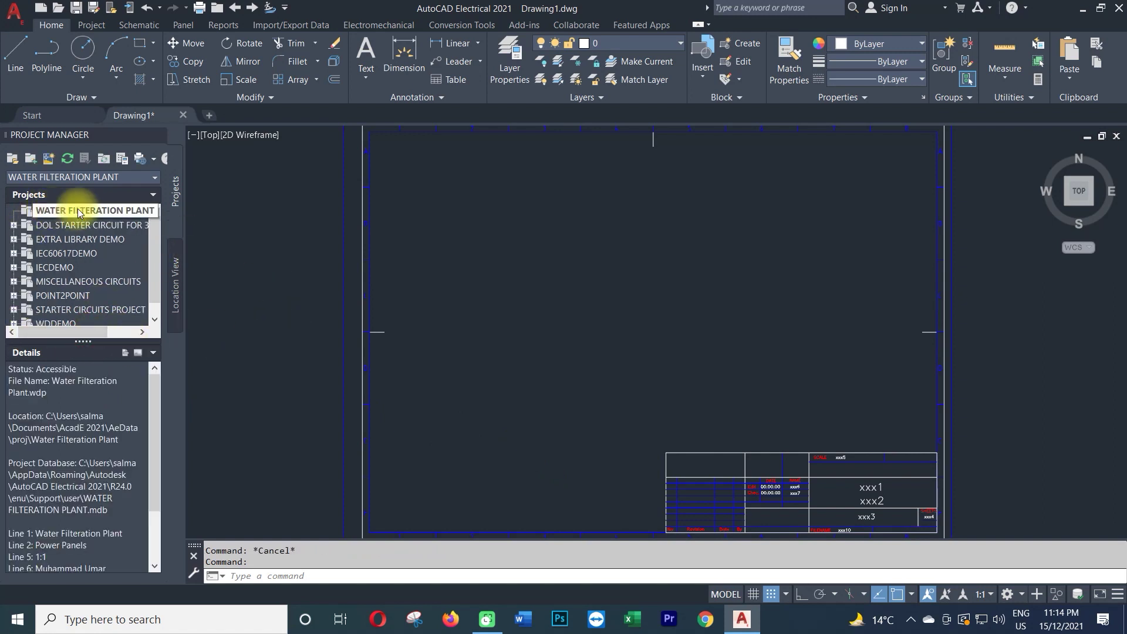
pyautogui.scroll(-3, 82, 505)
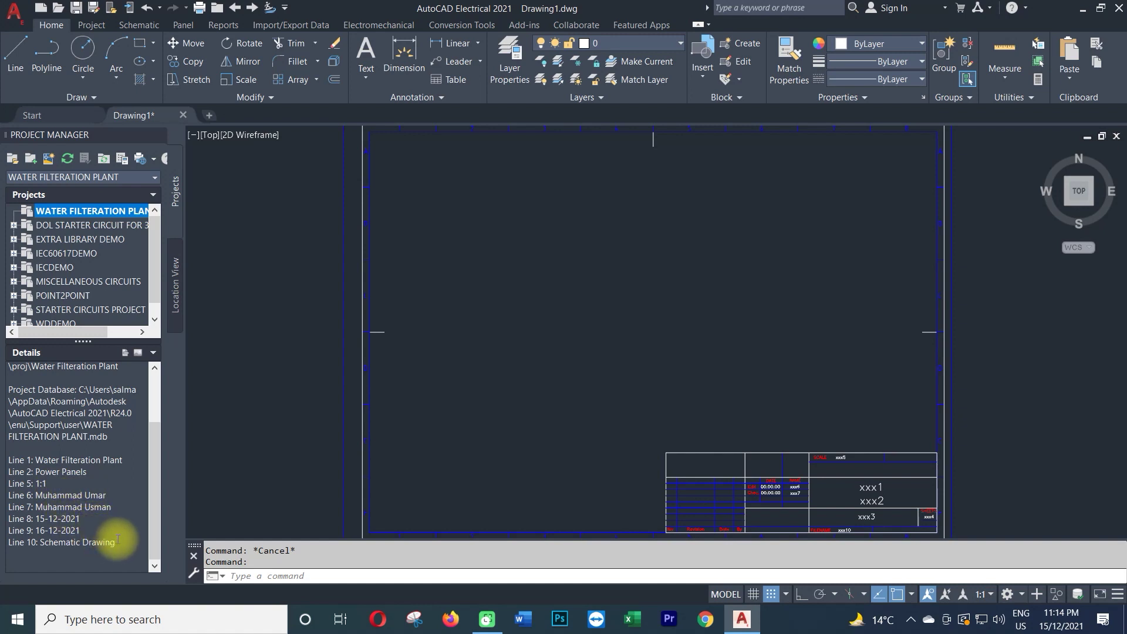
pyautogui.scroll(1, 117, 539)
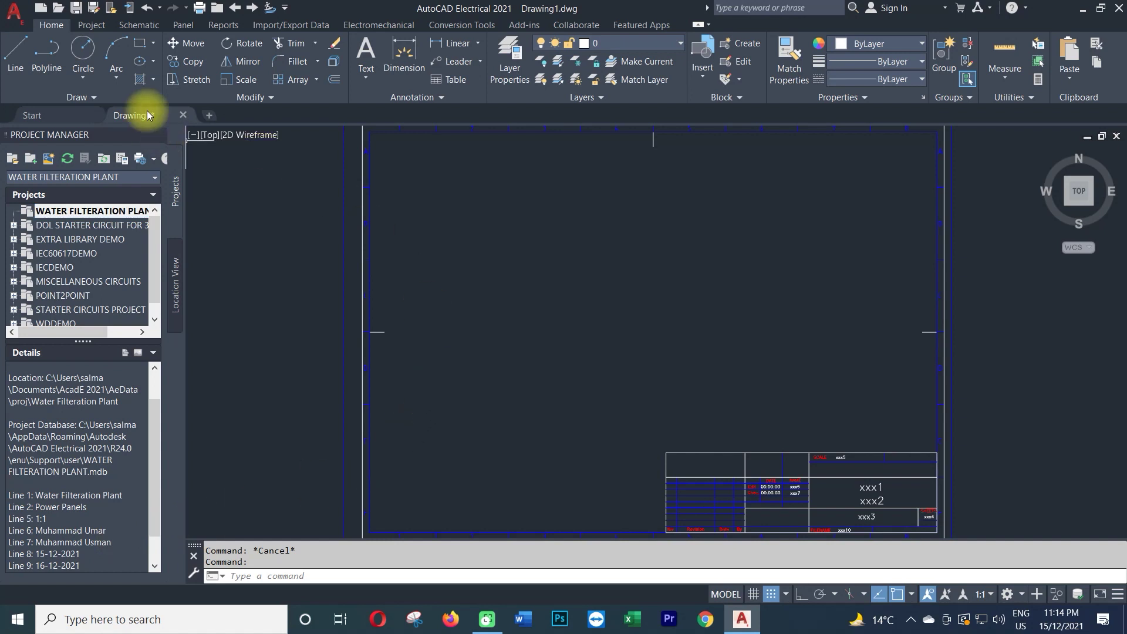
pyautogui.moveTo(147, 112)
pyautogui.click(197, 188)
pyautogui.scroll(5, 610, 517)
pyautogui.scroll(-5, 624, 516)
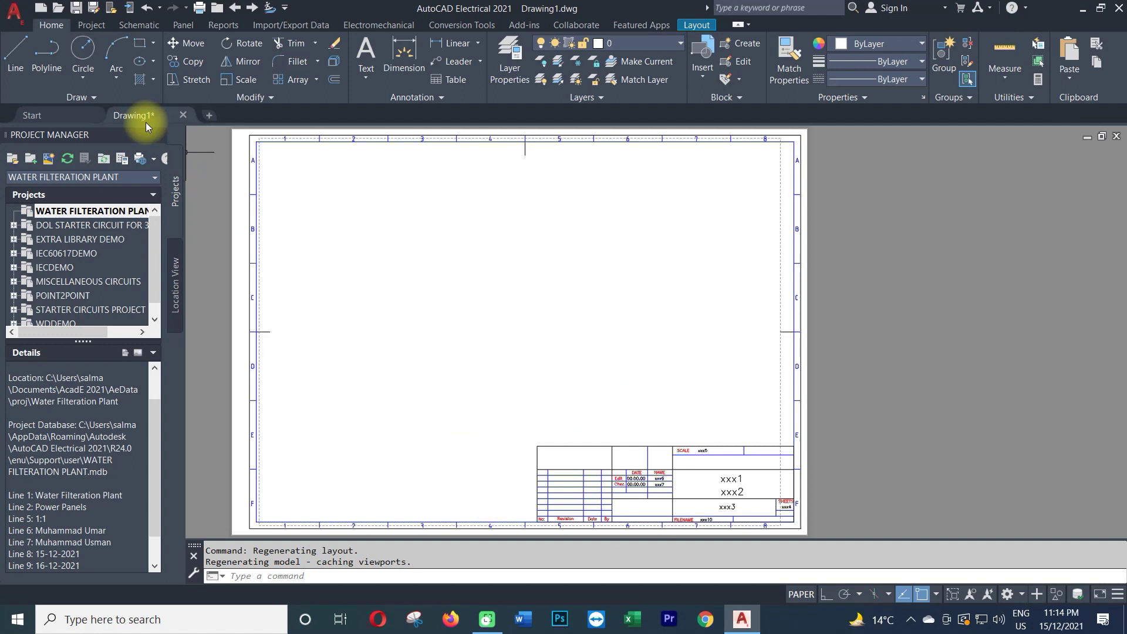
pyautogui.moveTo(133, 115)
pyautogui.click(114, 226)
pyautogui.click(725, 367)
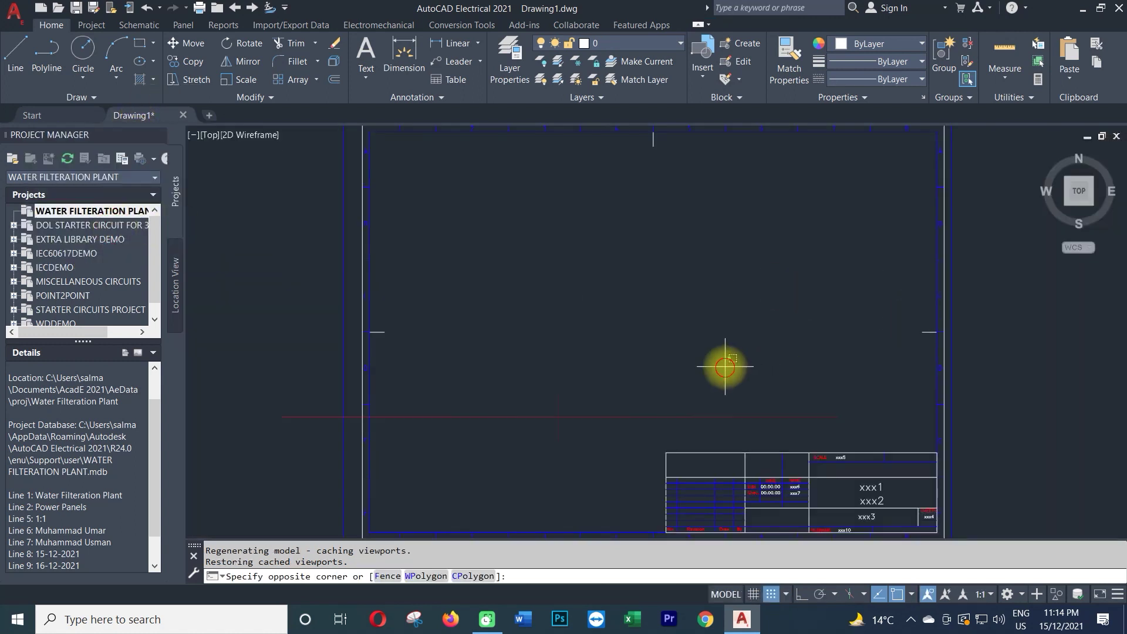
pyautogui.click(606, 385)
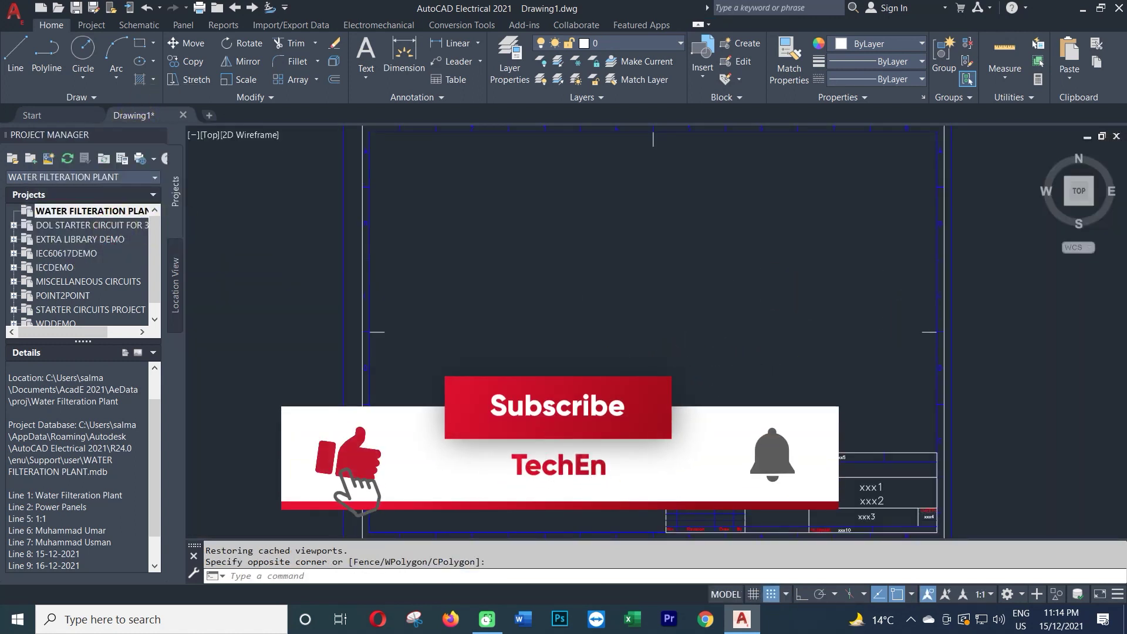